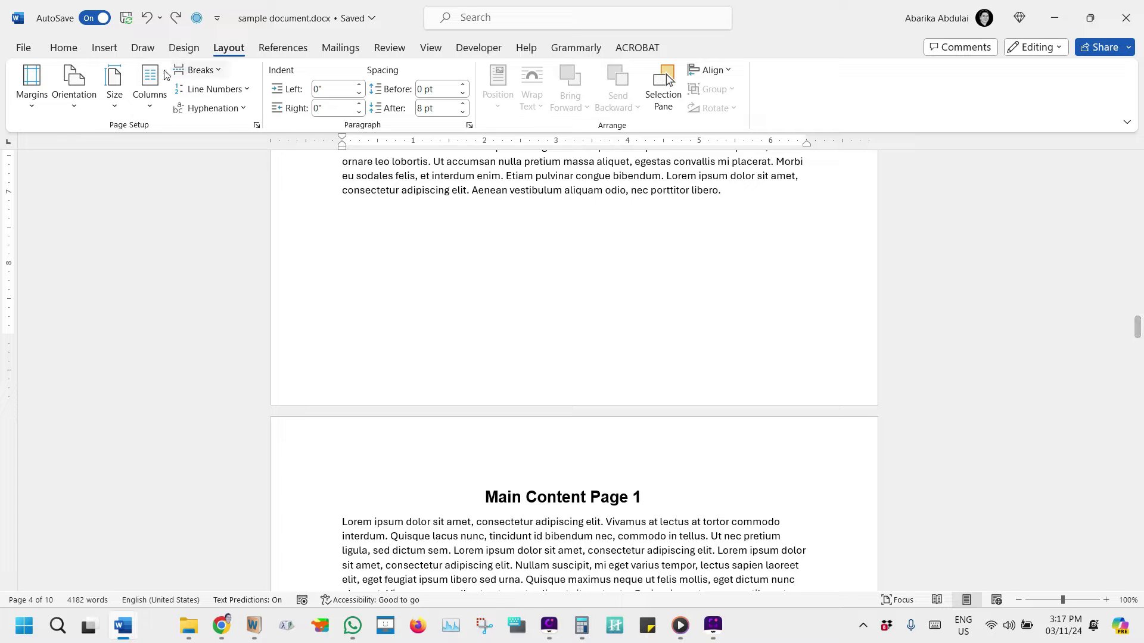
- Insert a Next Page section break at the end of Introduction Page 4, before Main Content Page 1
click(75, 53)
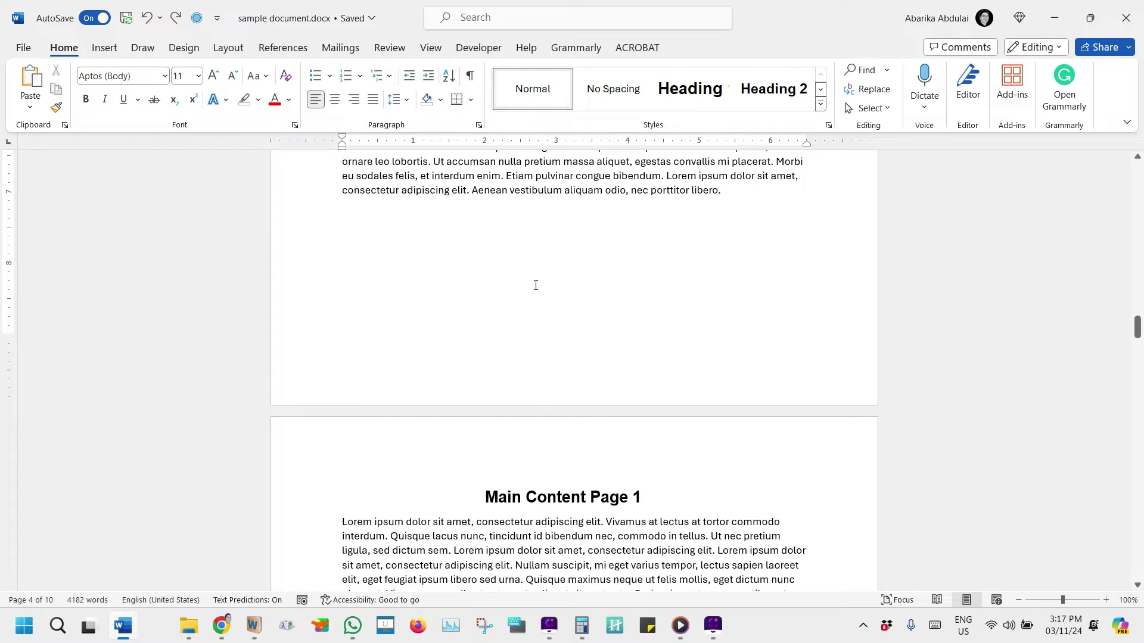
scroll(535, 284, up, 3)
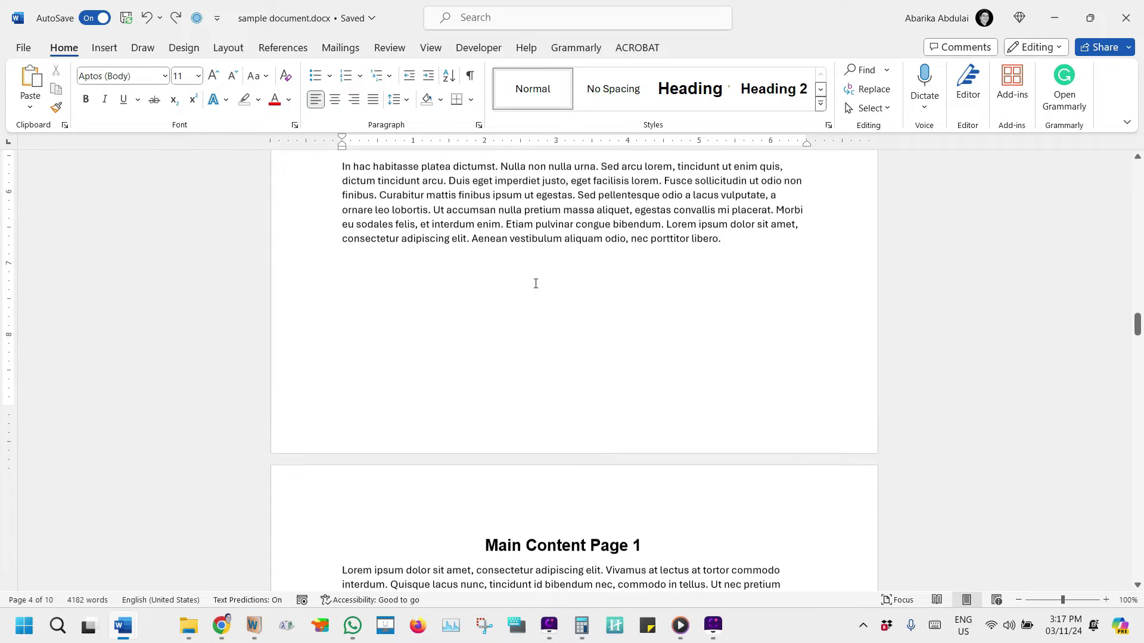
scroll(548, 284, down, 1)
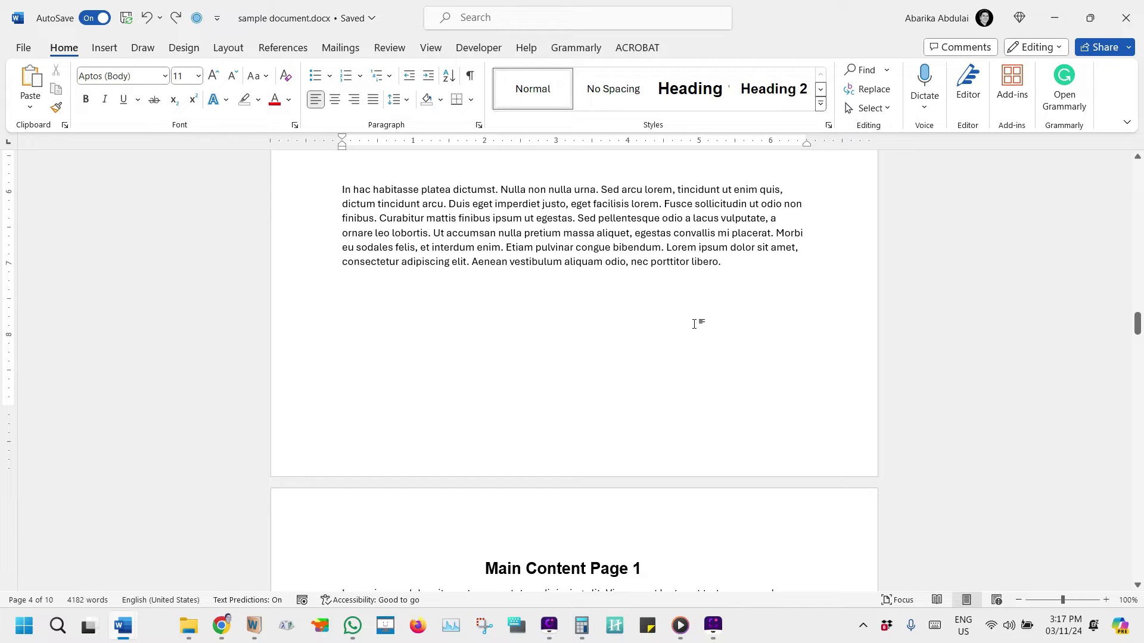
scroll(429, 314, up, 10)
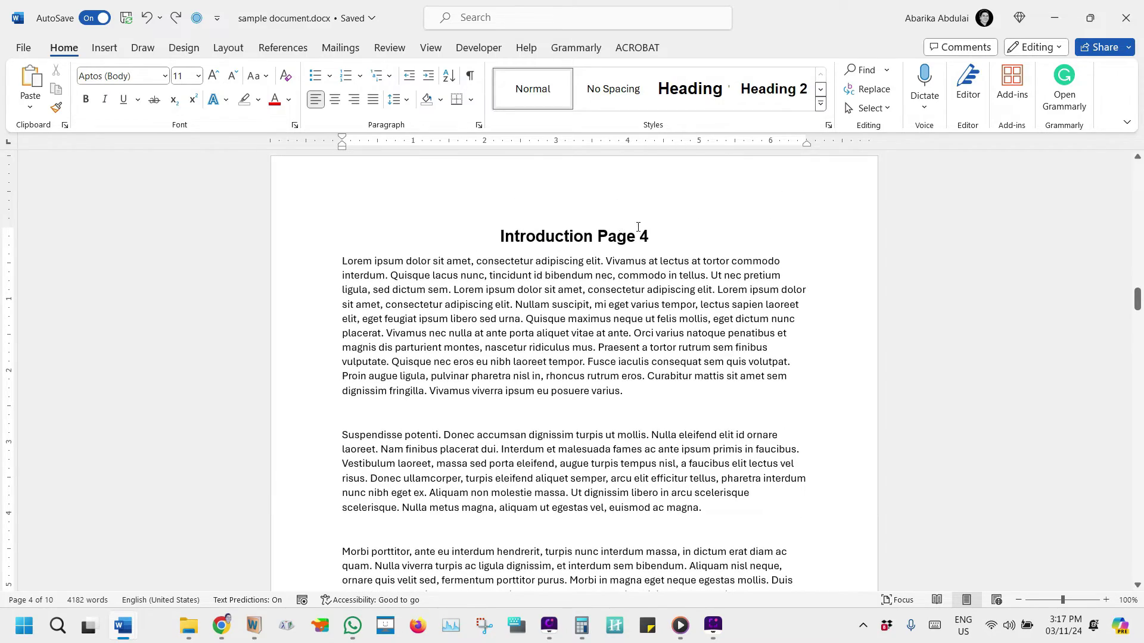
scroll(564, 311, down, 7)
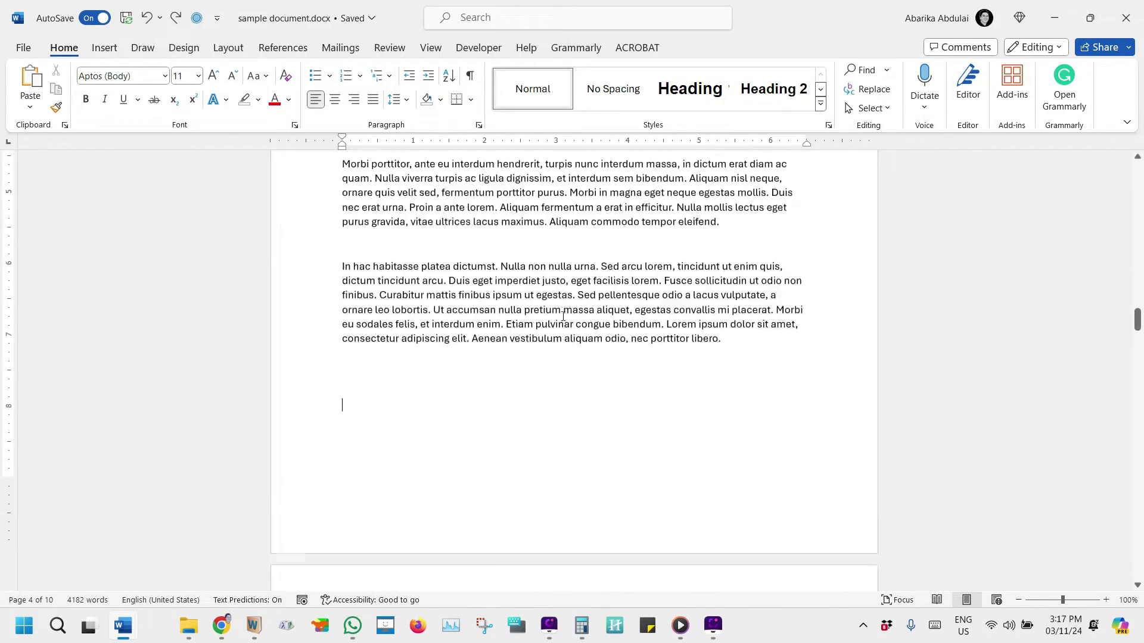
scroll(563, 316, down, 2)
scroll(541, 324, down, 1)
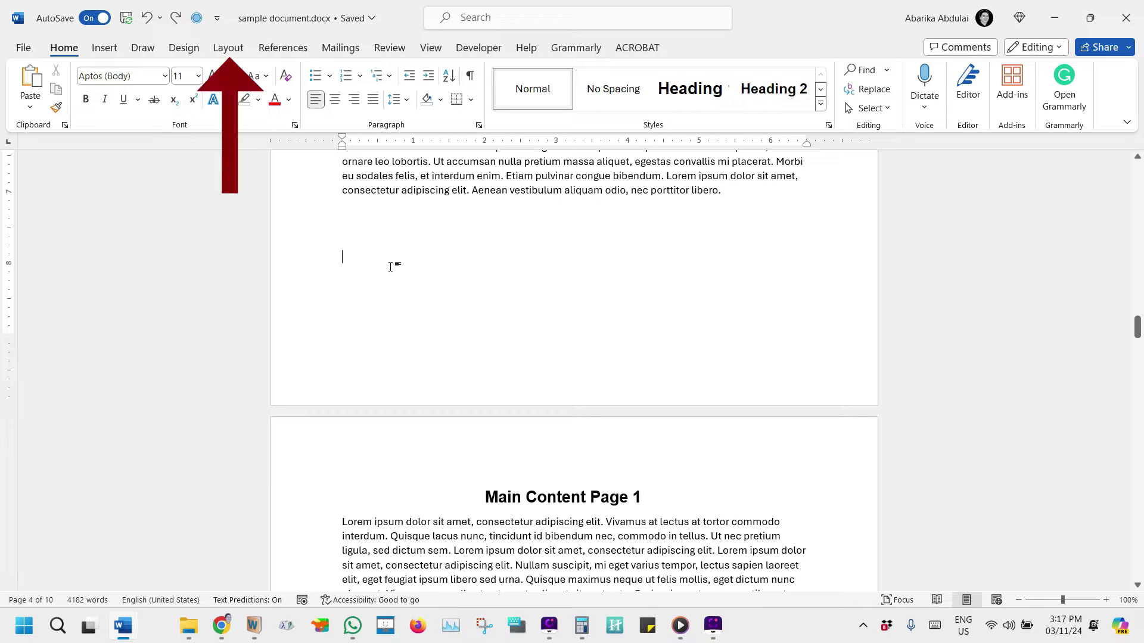
click(229, 49)
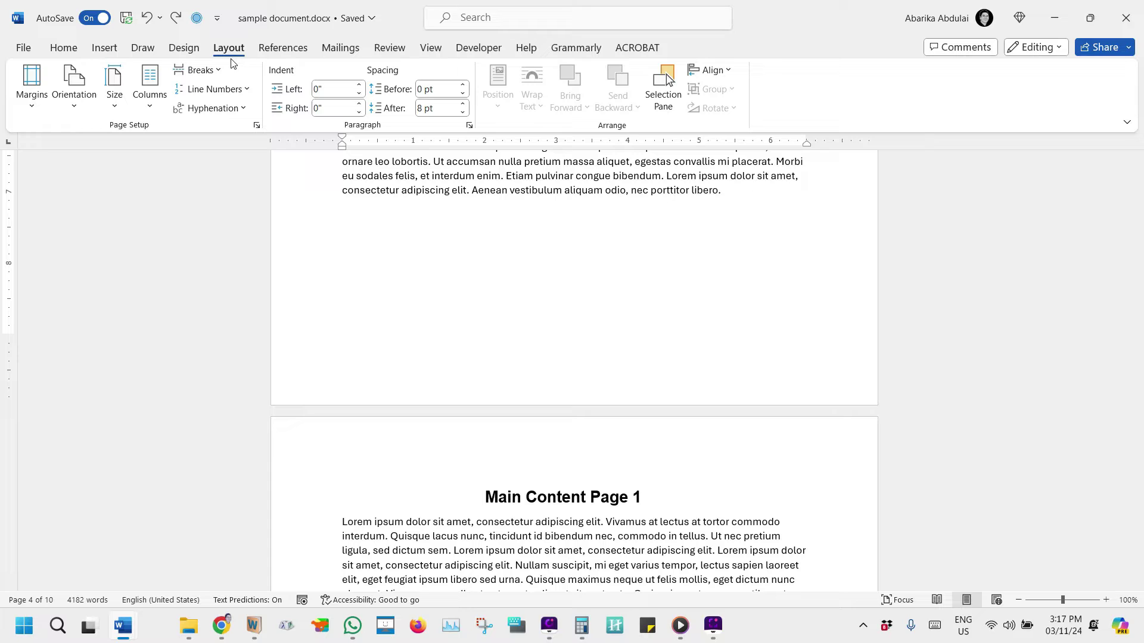
click(217, 72)
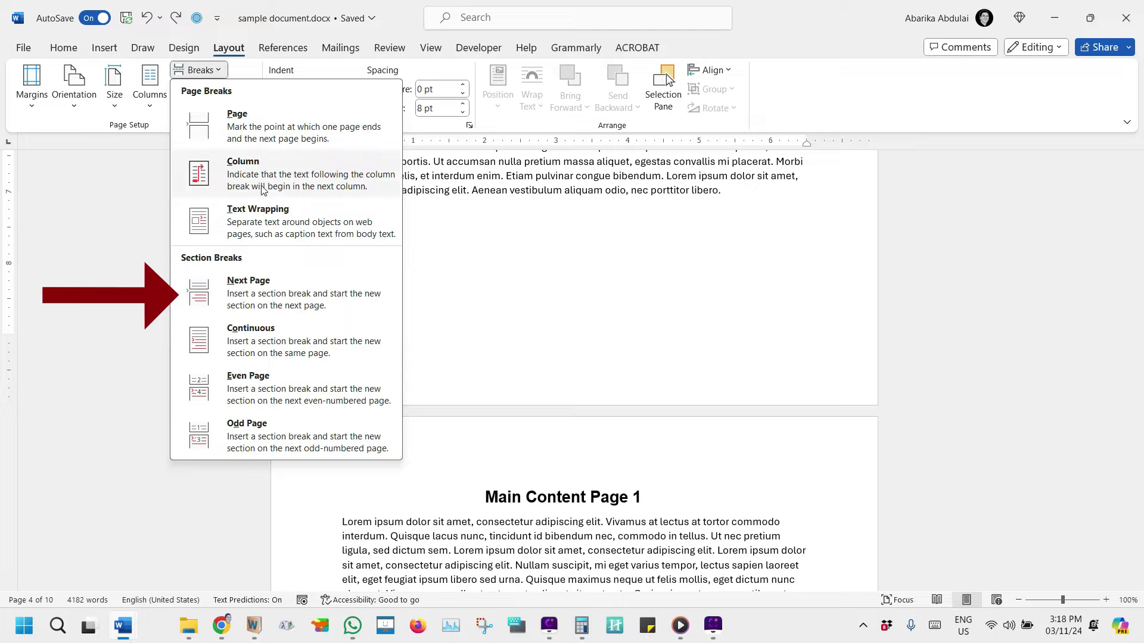
click(295, 289)
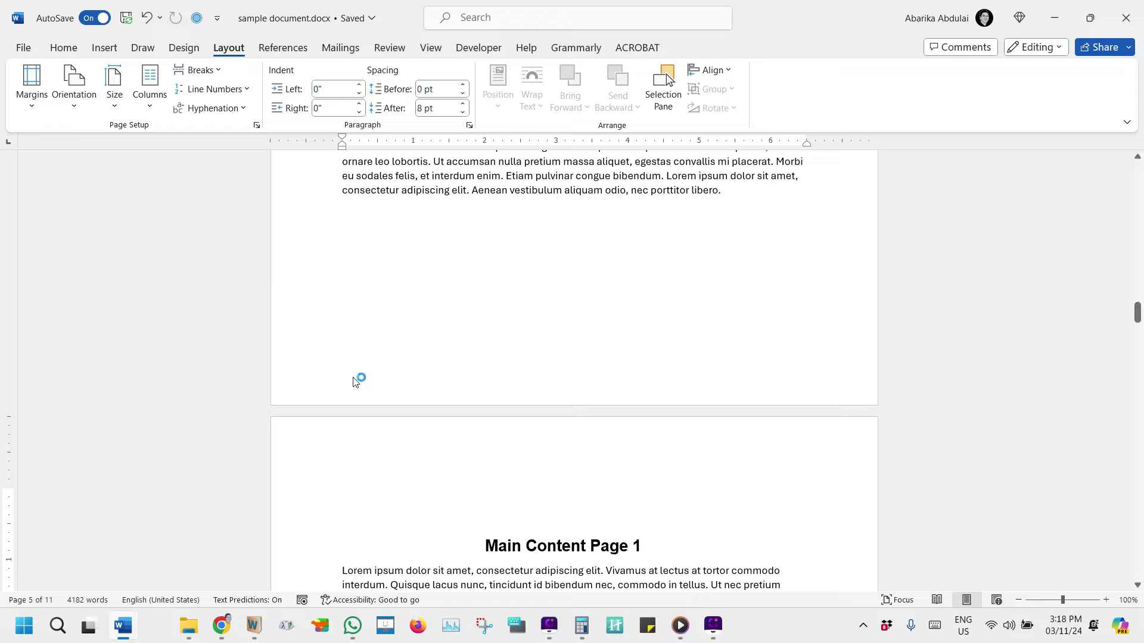
scroll(445, 487, down, 1)
scroll(445, 486, down, 1)
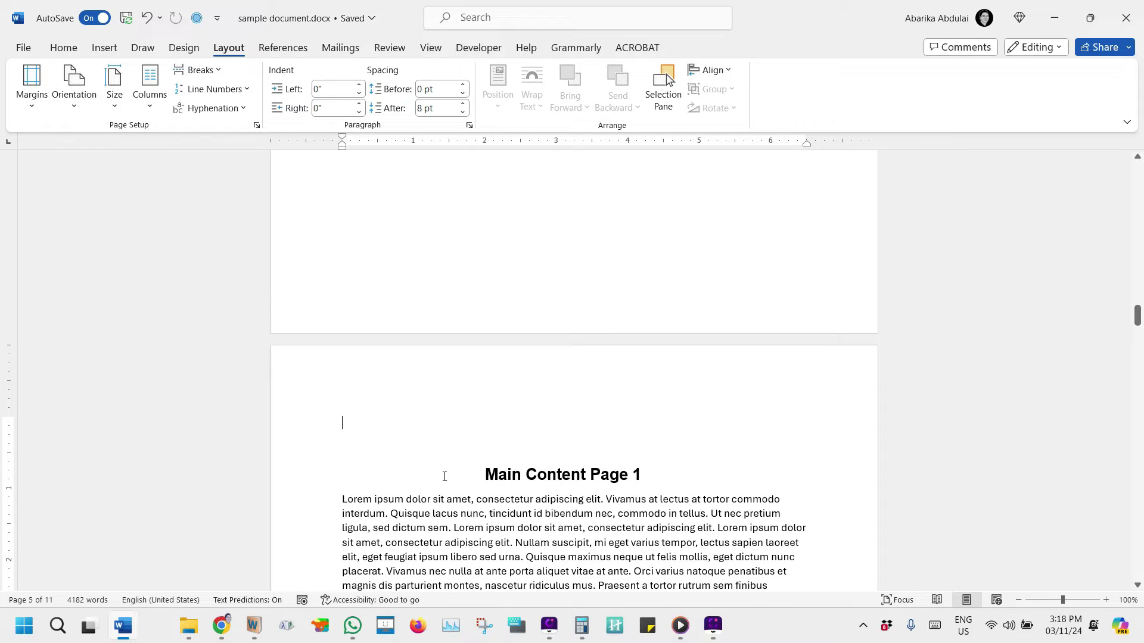
mouse_move(305, 394)
mouse_down()
mouse_move(317, 385)
mouse_move(381, 446)
mouse_move(299, 420)
mouse_move(313, 394)
mouse_up()
key(Escape)
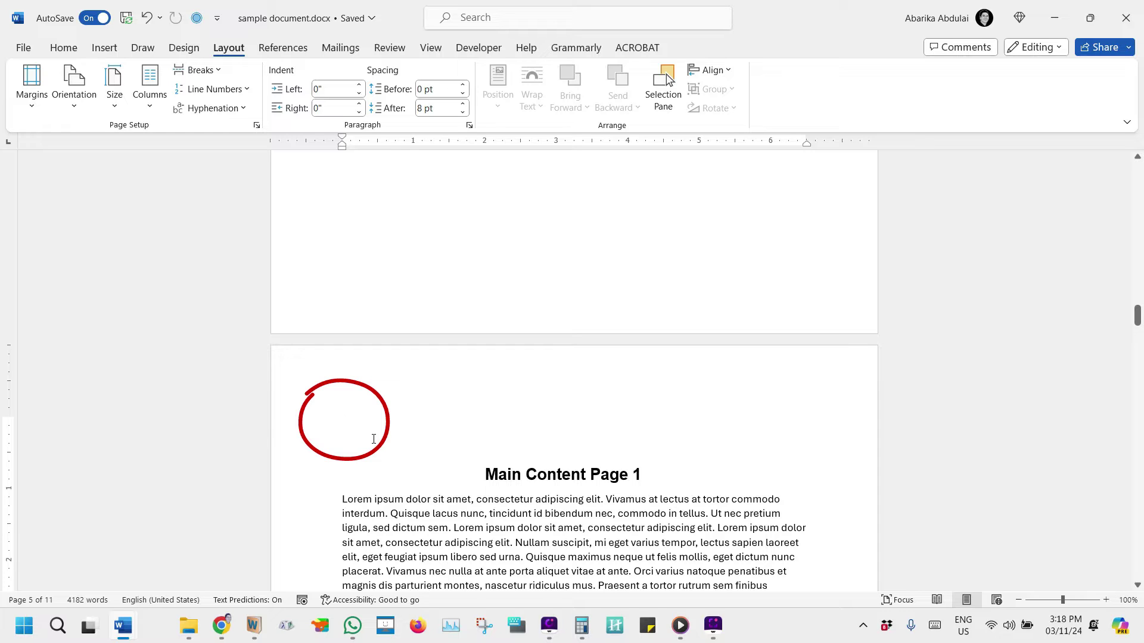
key(ctrl+z)
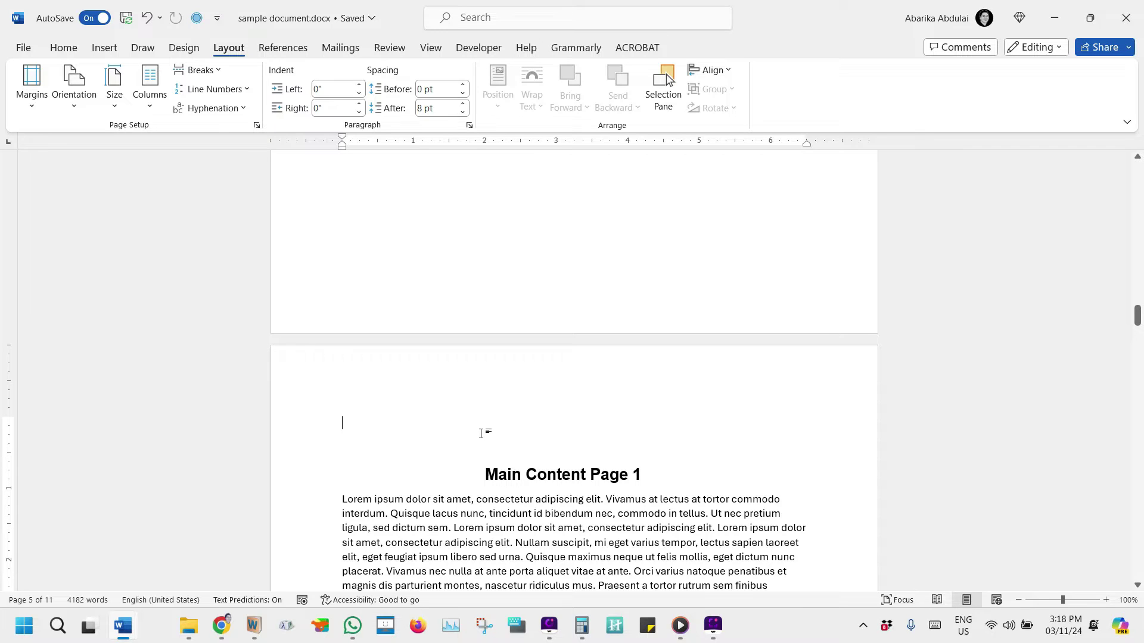
- Unlink the Section 2 footer on Main Content Page 1 from the previous section and close footer editing
scroll(482, 434, down, 2)
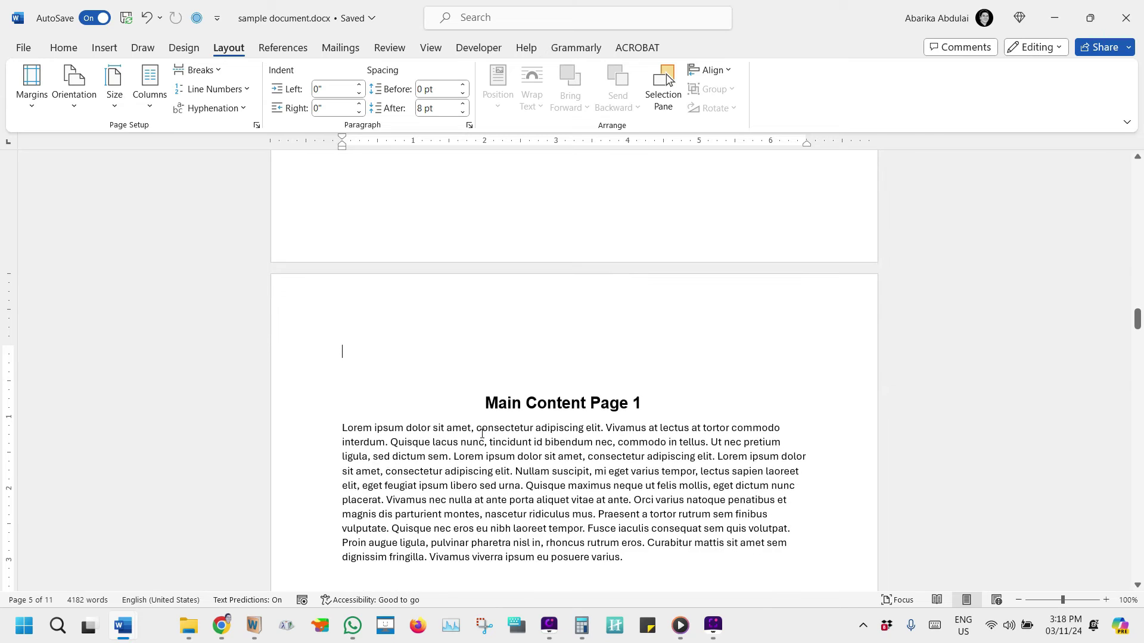
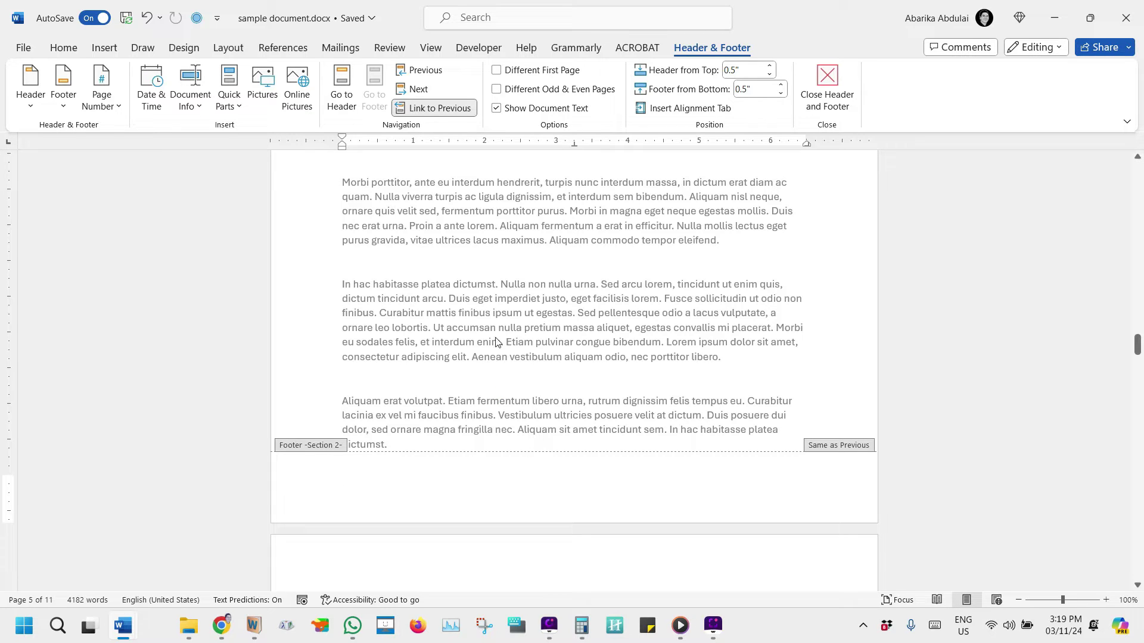
click(450, 112)
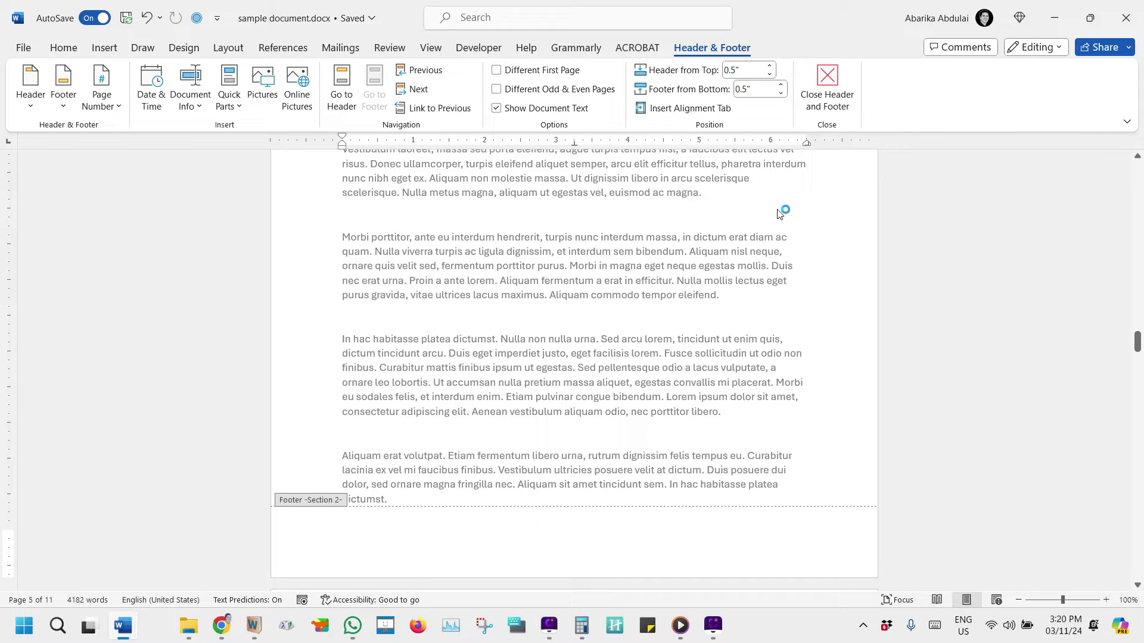
click(827, 98)
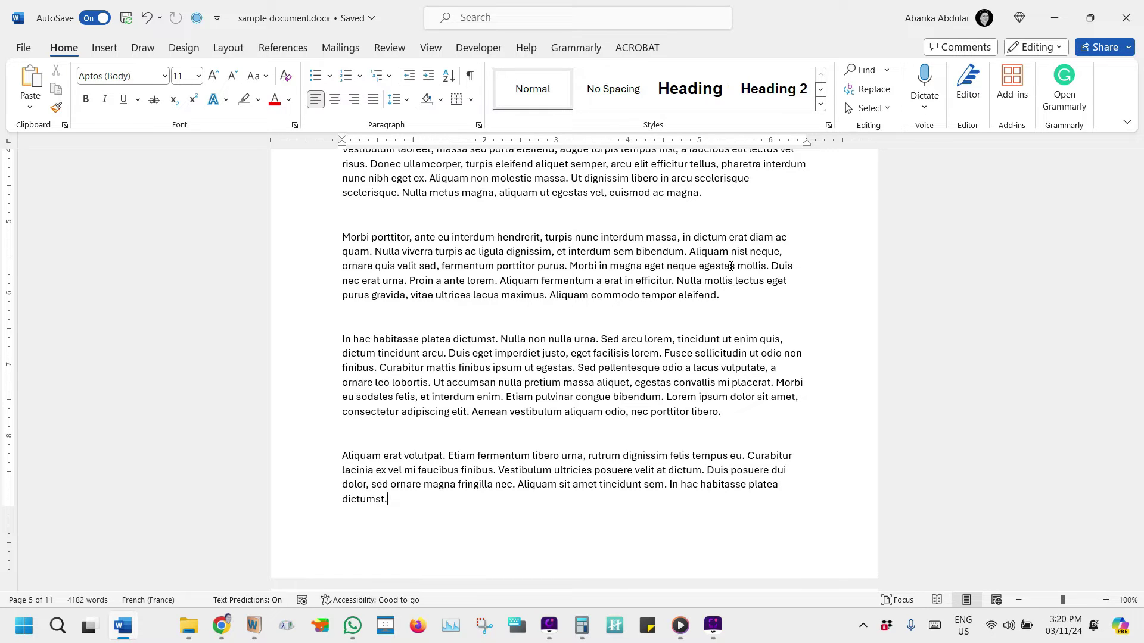
- Delete the blank page between Main Content Page 1 and Main Content Page 2
scroll(570, 319, down, 4)
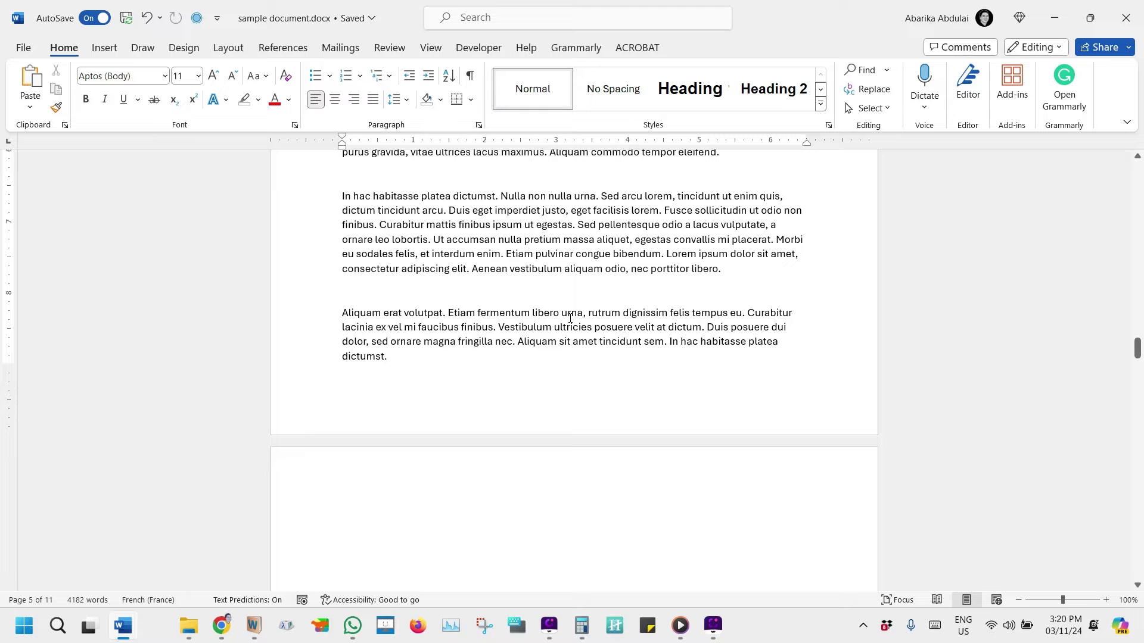
scroll(570, 319, down, 15)
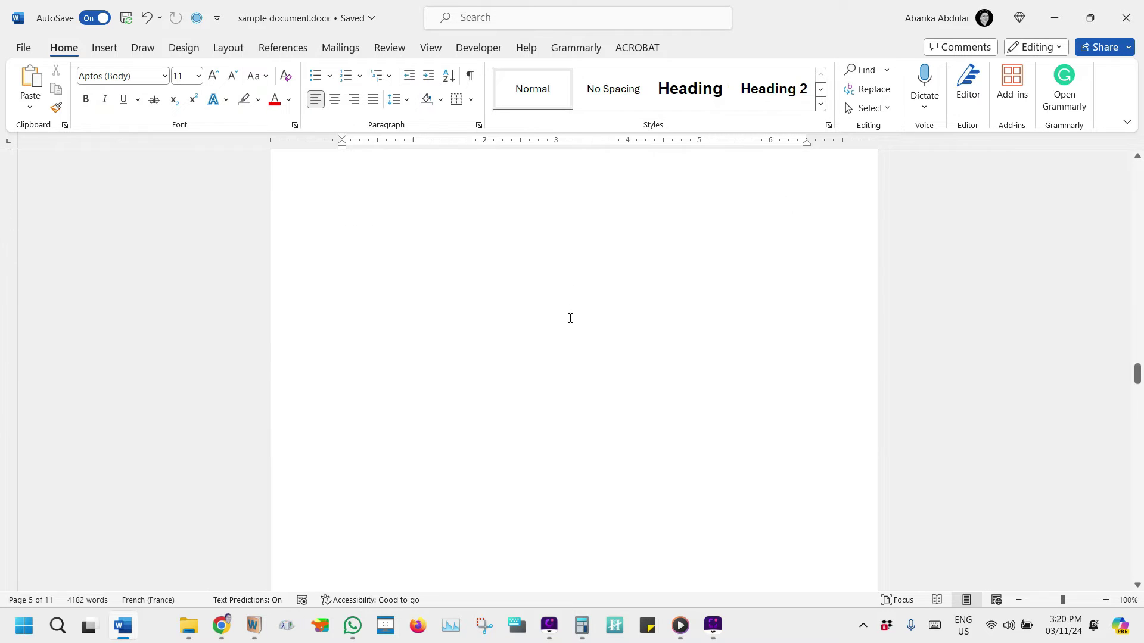
scroll(570, 318, up, 16)
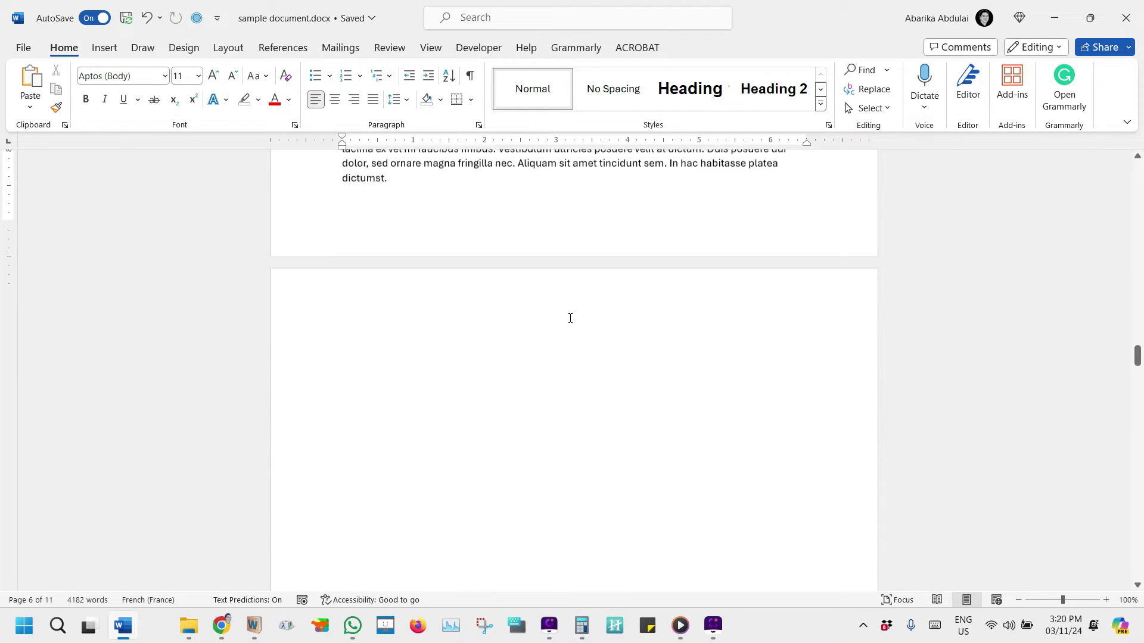
key(Delete)
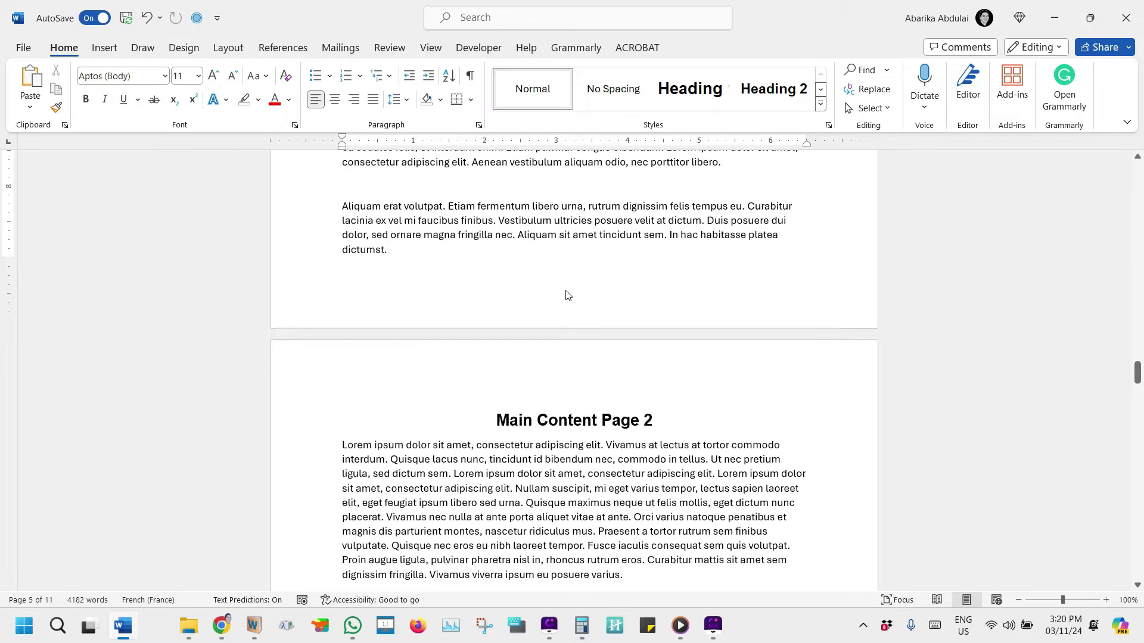
- Set the Section 1 page number format to i, ii, iii, starting at i, from the Introduction Page 1 footer, and leave footer editing
drag(1138, 381, 1141, 158)
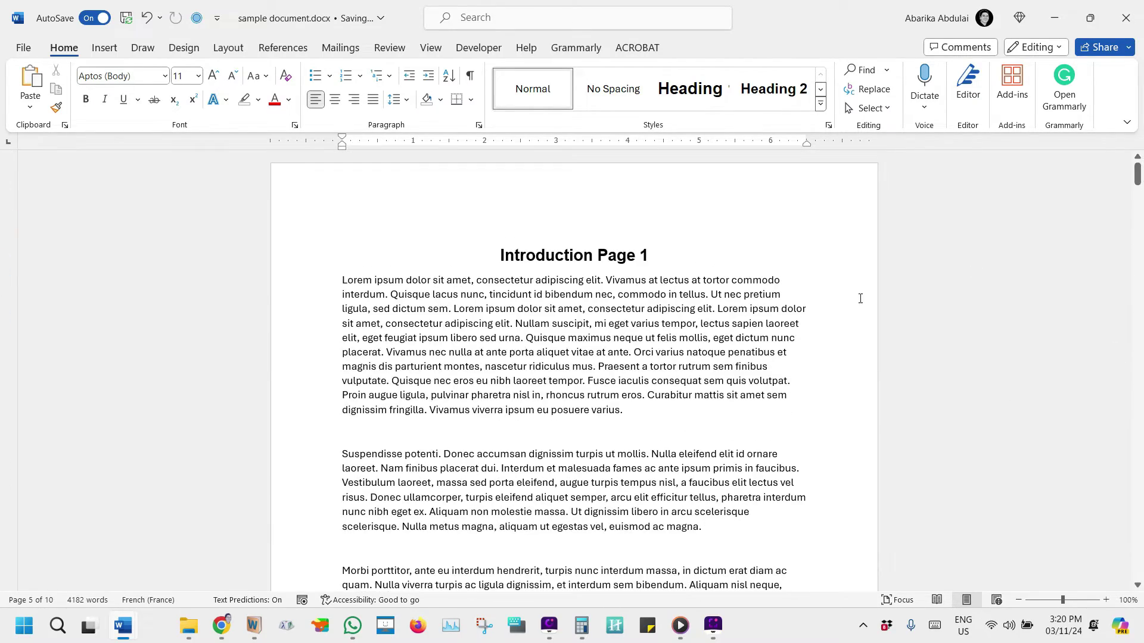
click(475, 326)
scroll(474, 322, down, 8)
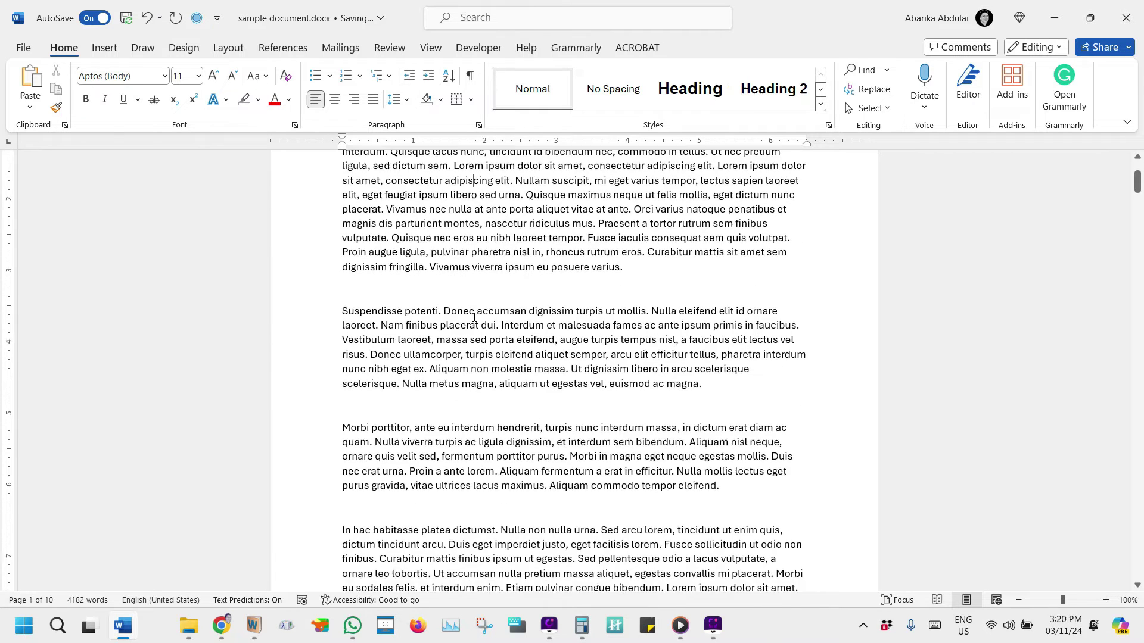
scroll(474, 317, down, 4)
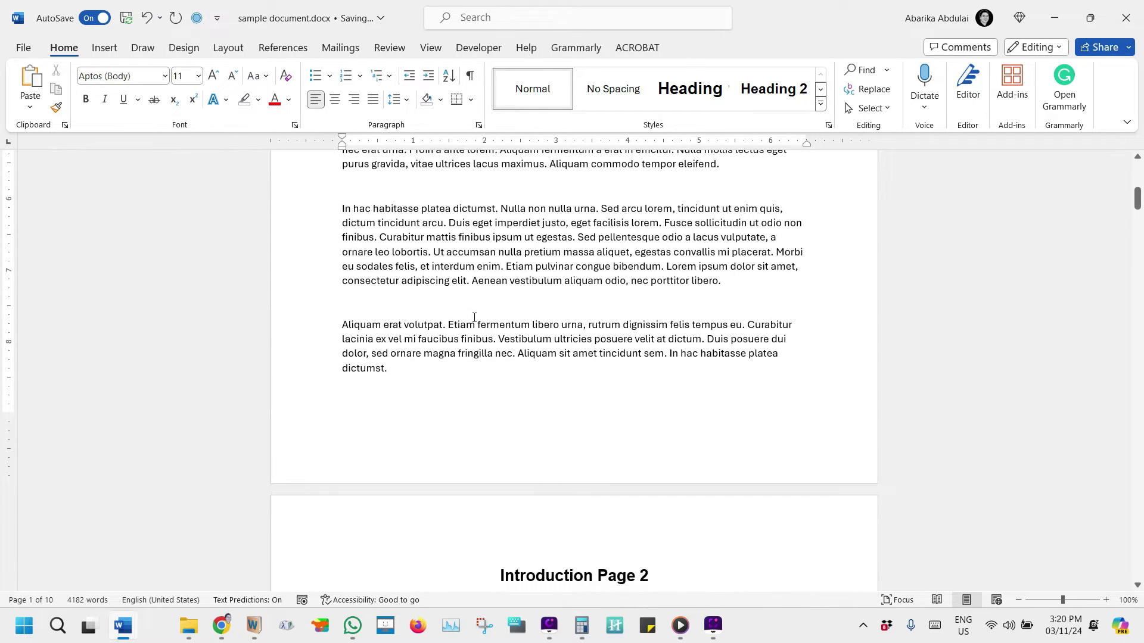
double_click(570, 445)
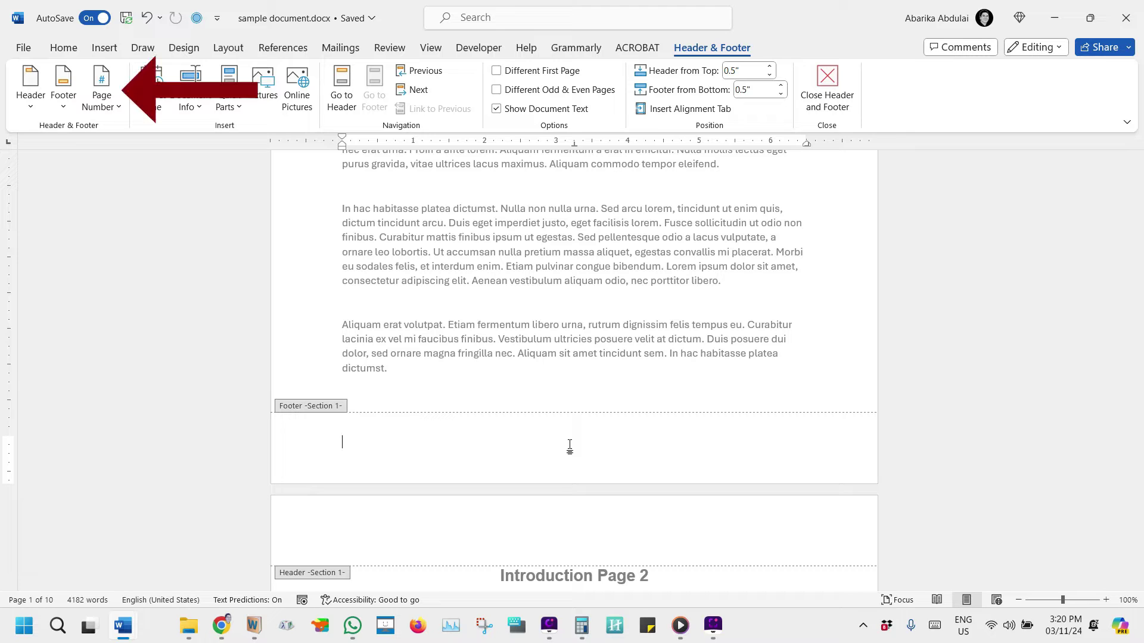
click(112, 109)
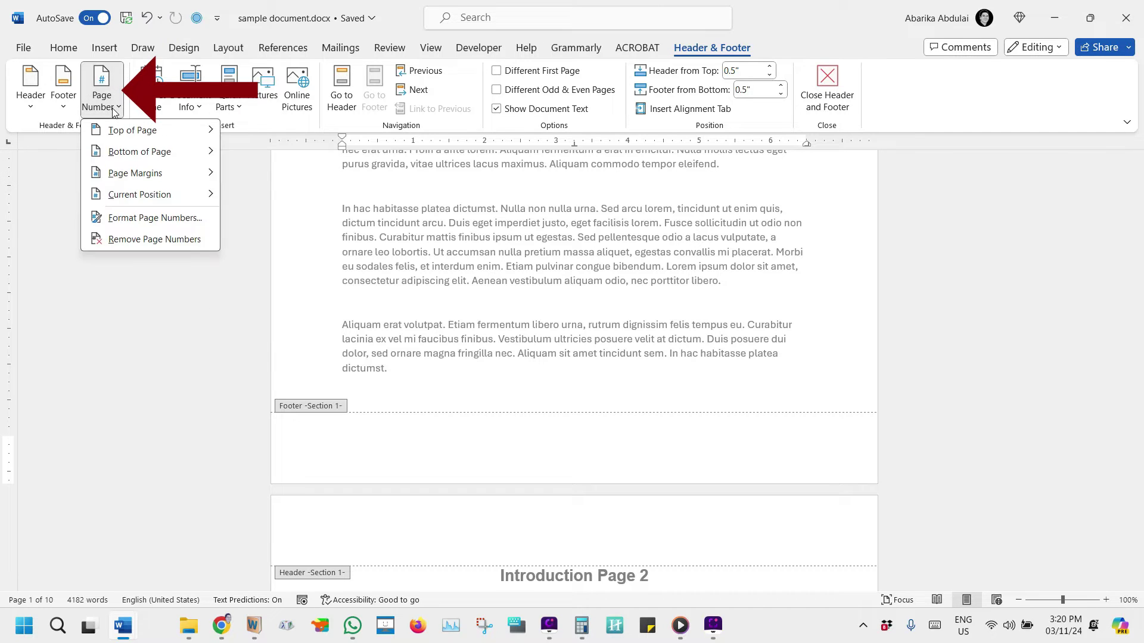
click(153, 221)
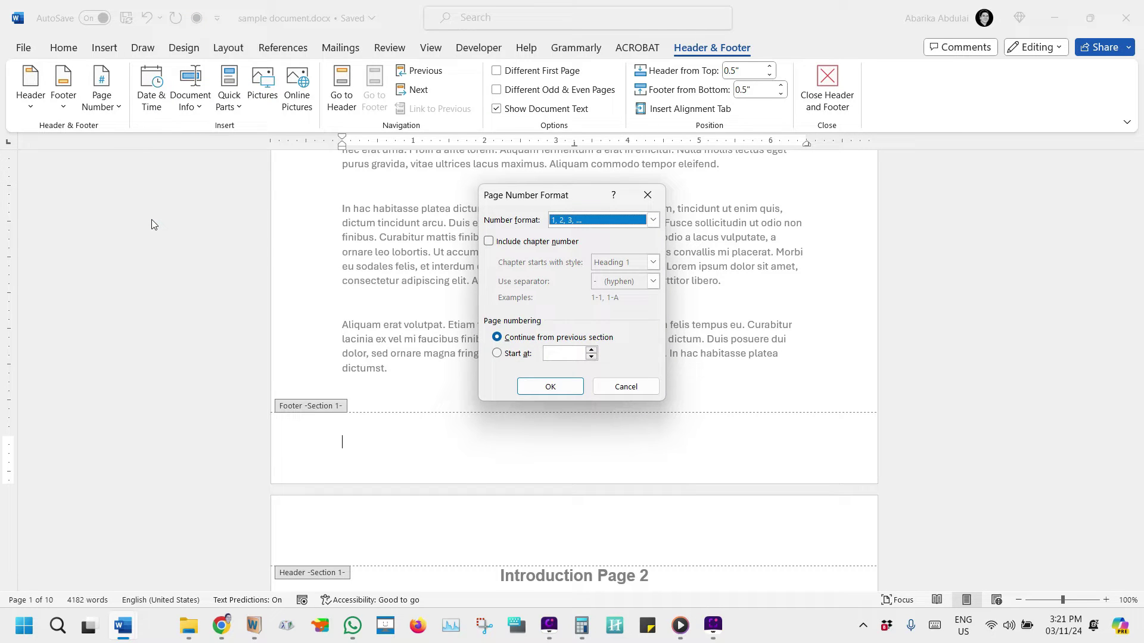
click(654, 220)
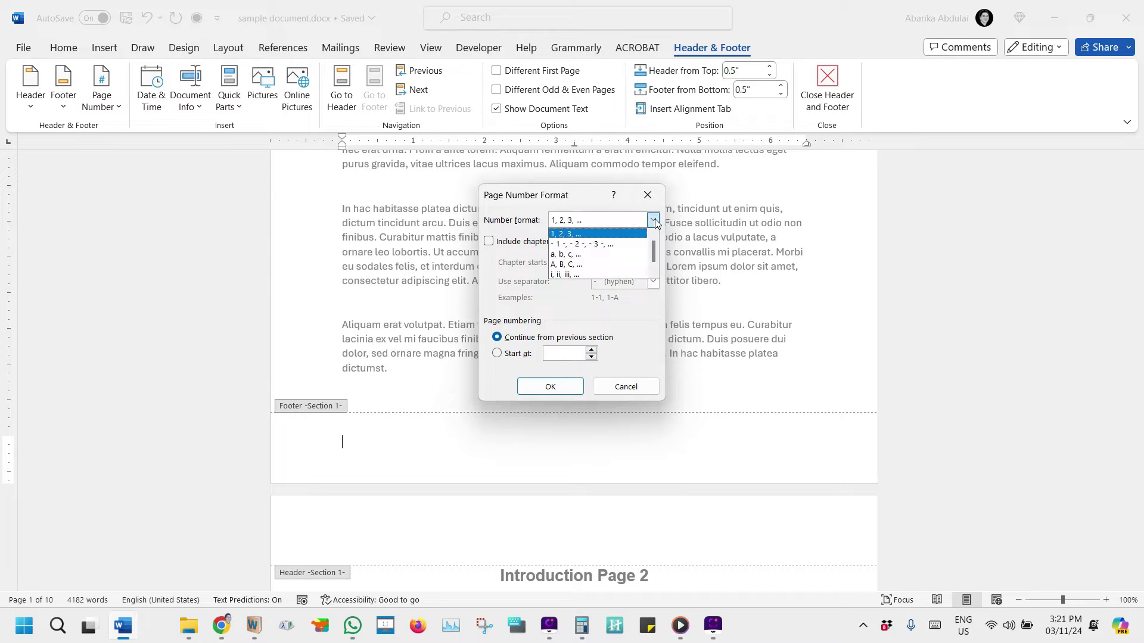
click(610, 270)
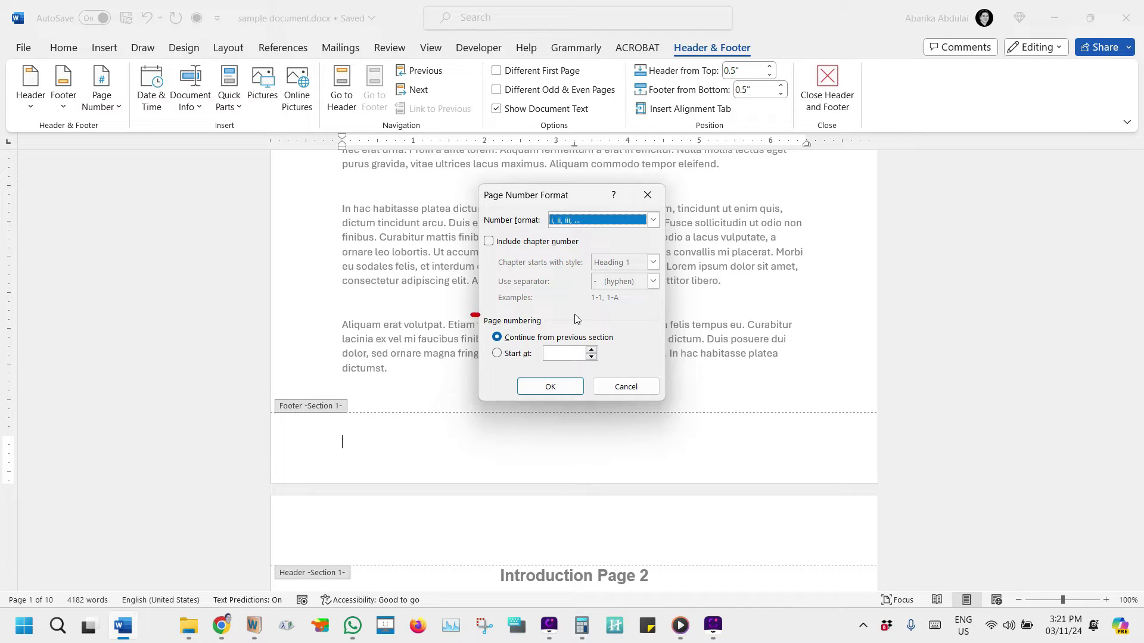
click(510, 355)
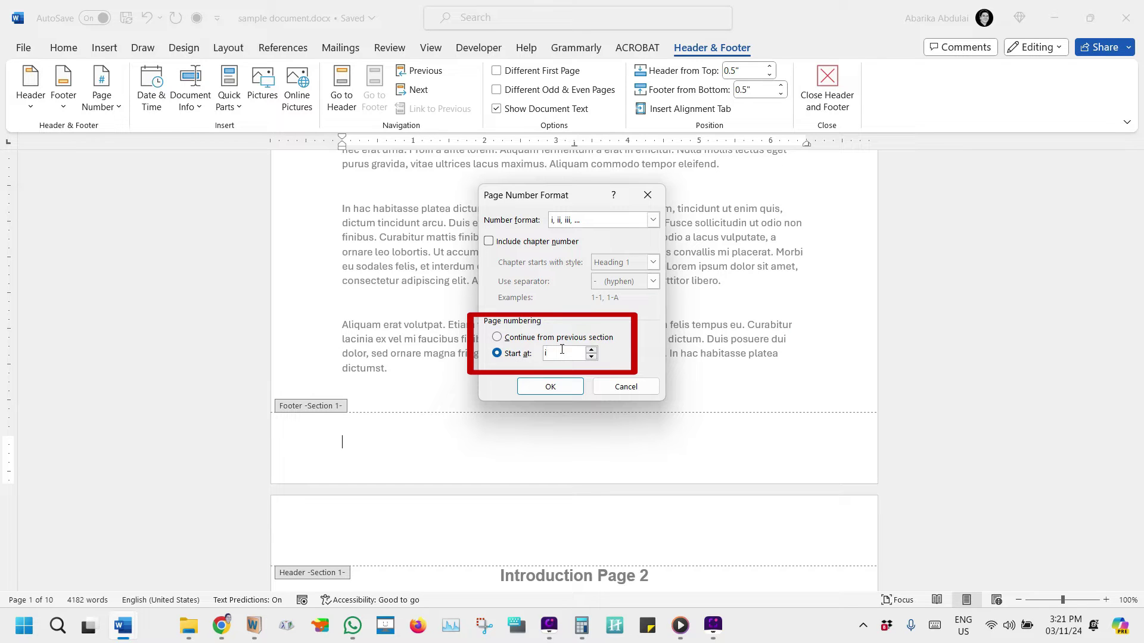
click(561, 387)
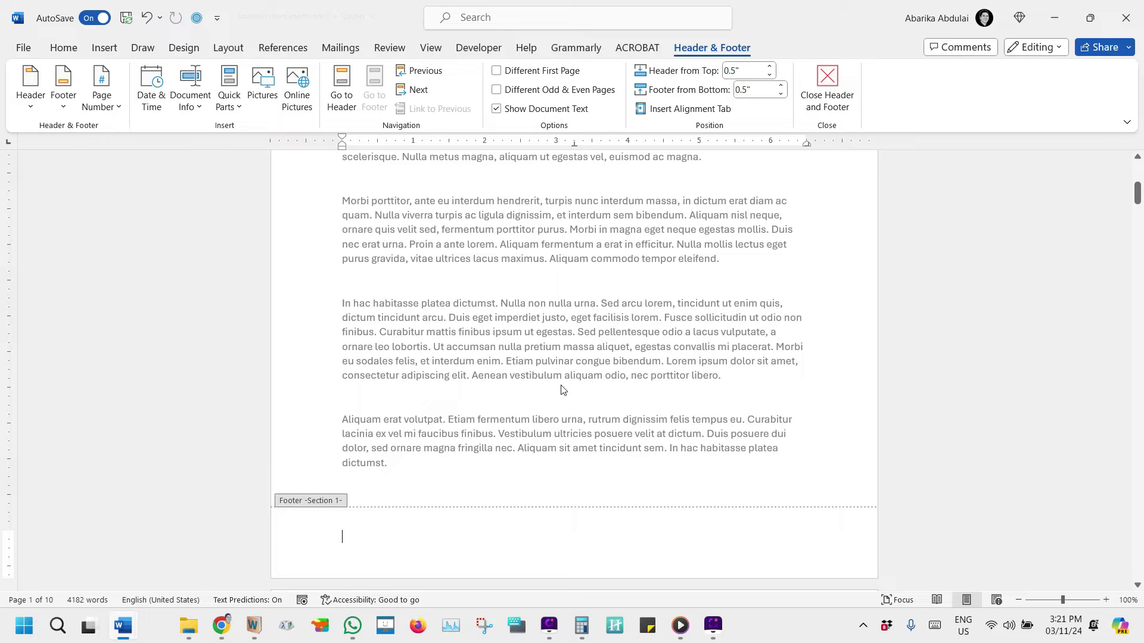
double_click(602, 468)
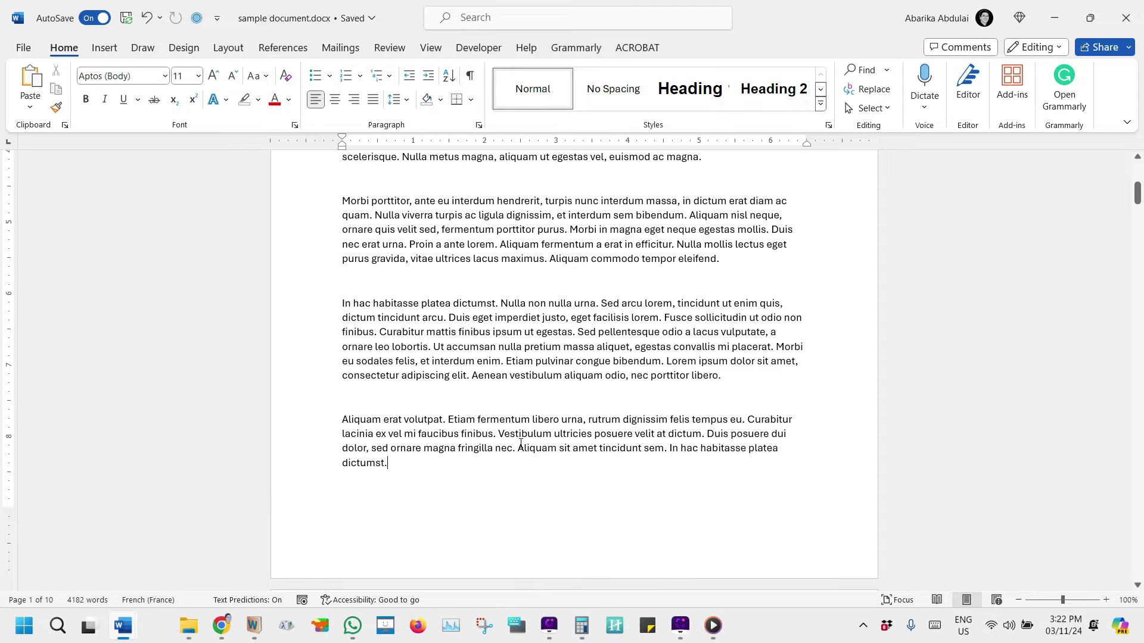
- Insert the centred Plain Number 2 page number at the bottom of the Section 1 pages and close footer editing
scroll(520, 444, up, 8)
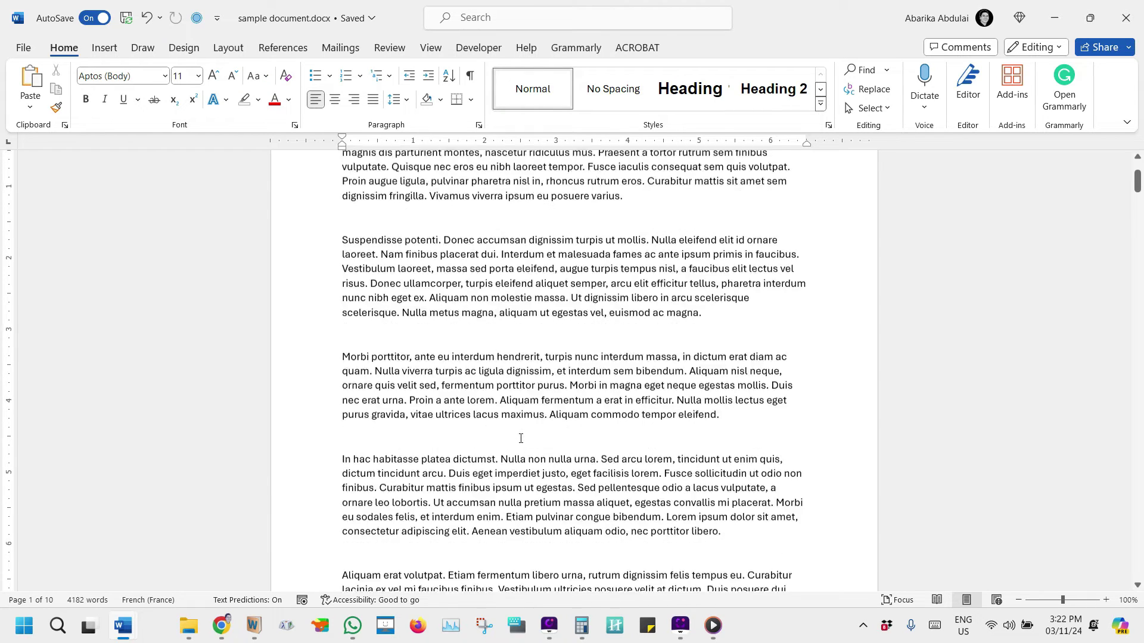
scroll(521, 439, down, 8)
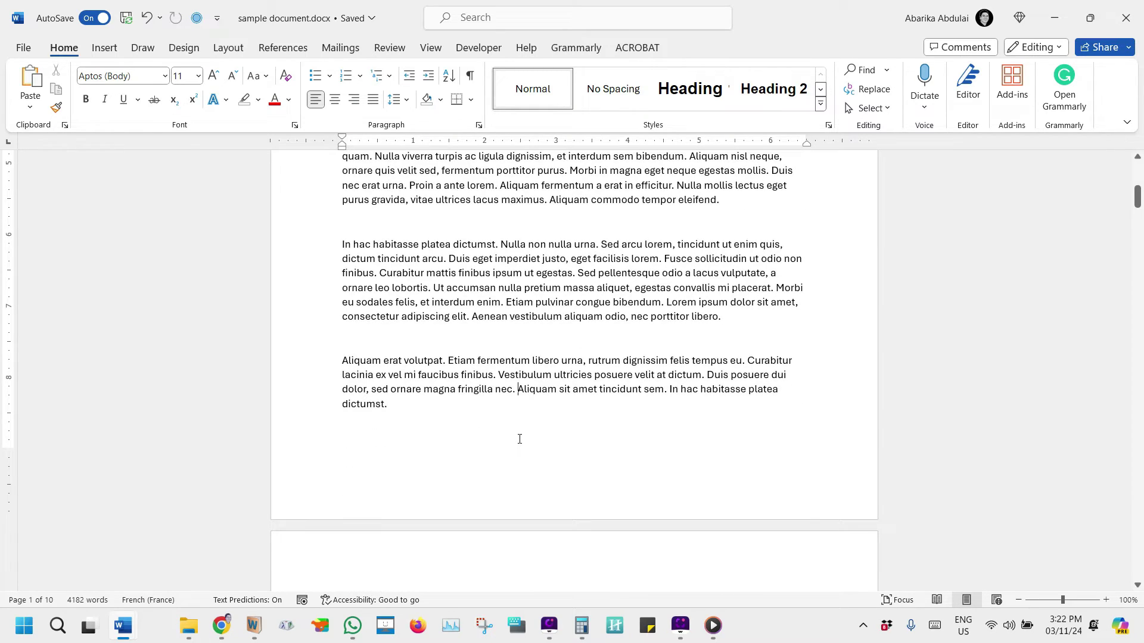
double_click(521, 481)
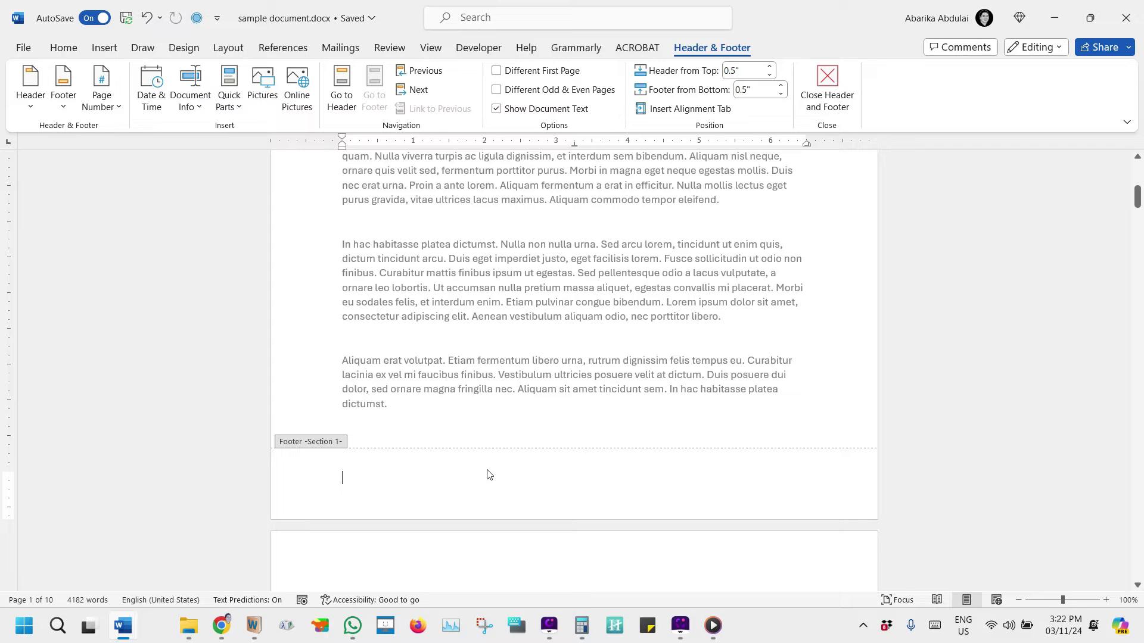
click(112, 107)
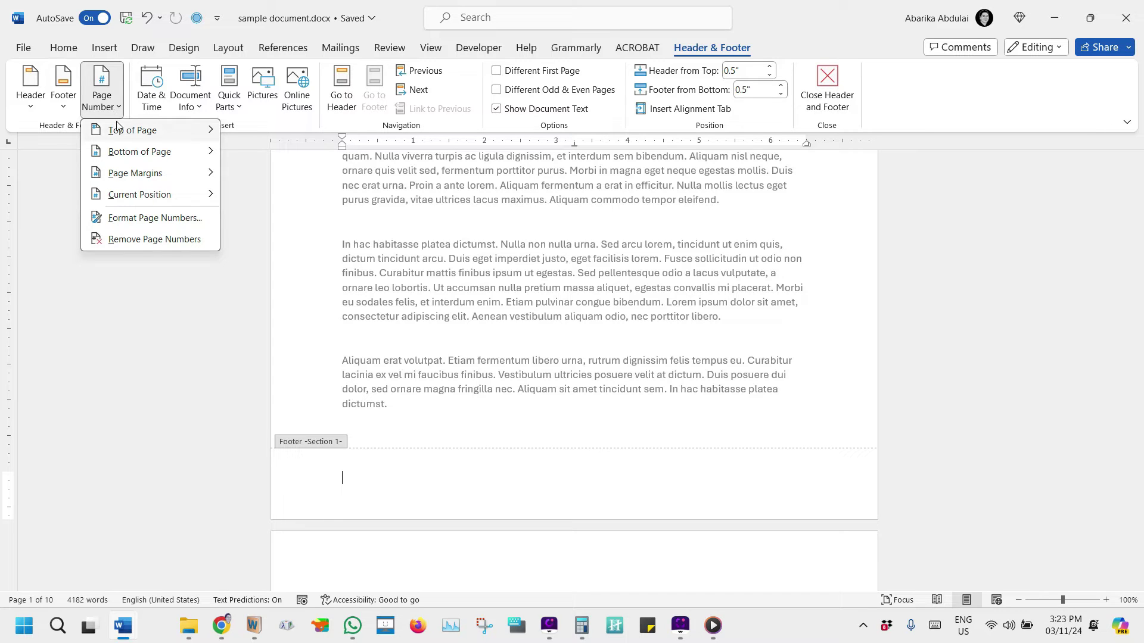
mouse_move(119, 126)
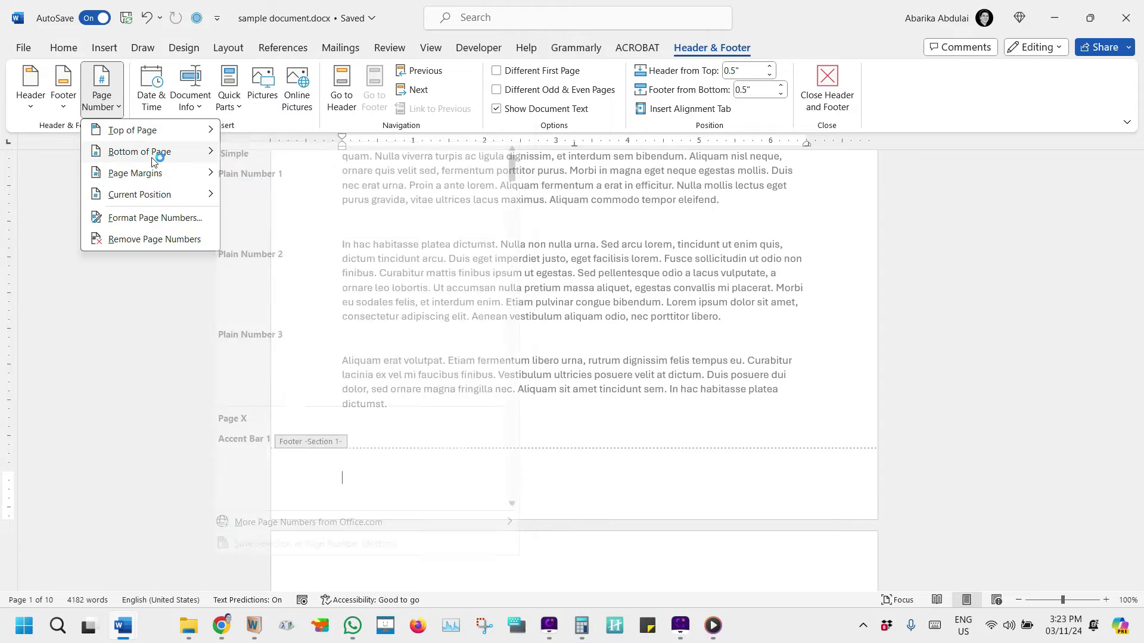
mouse_move(159, 152)
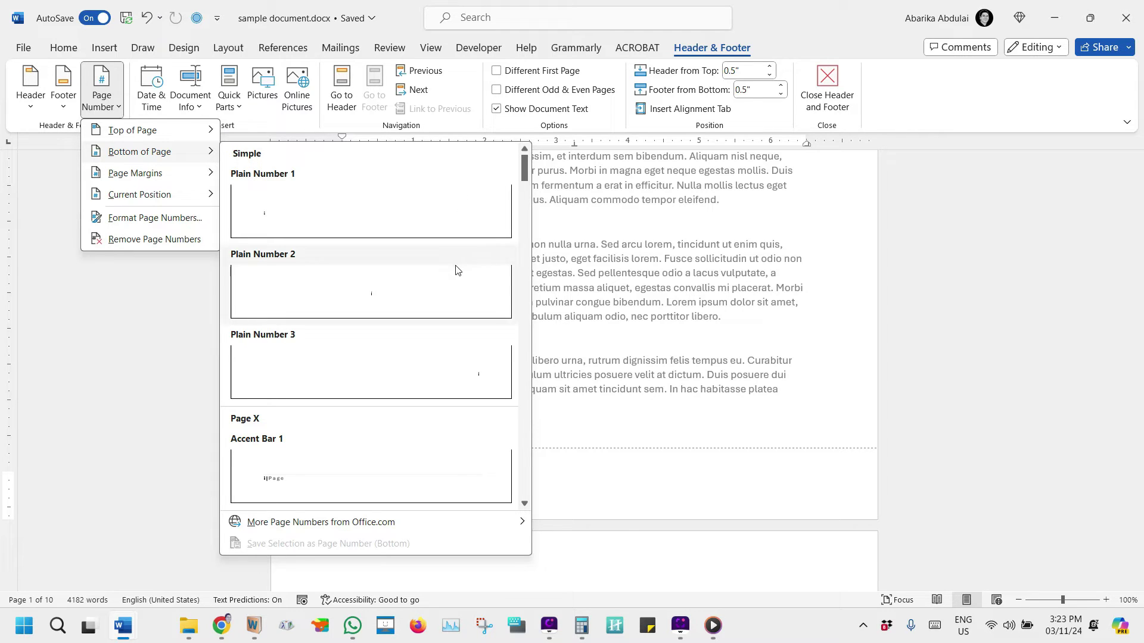
click(393, 289)
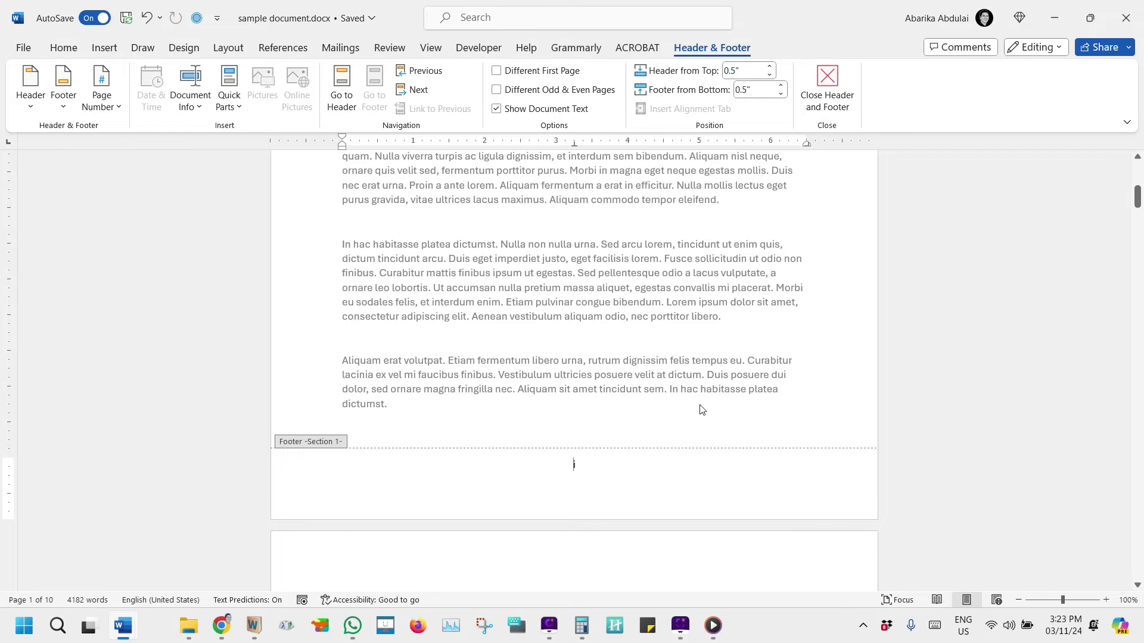
scroll(700, 410, down, 10)
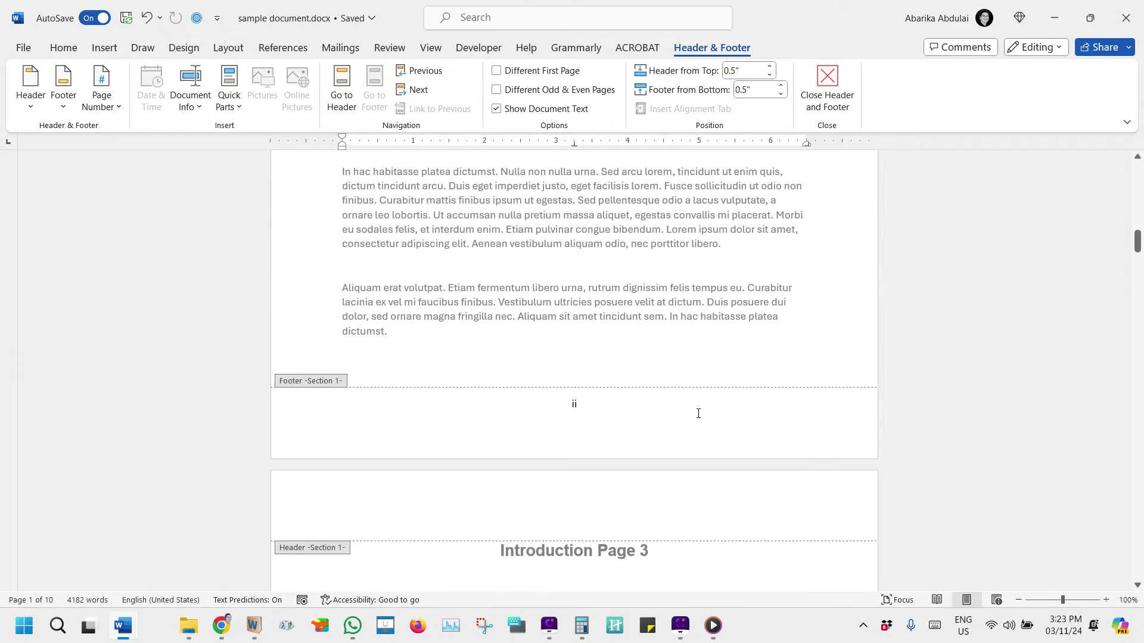
scroll(679, 417, down, 5)
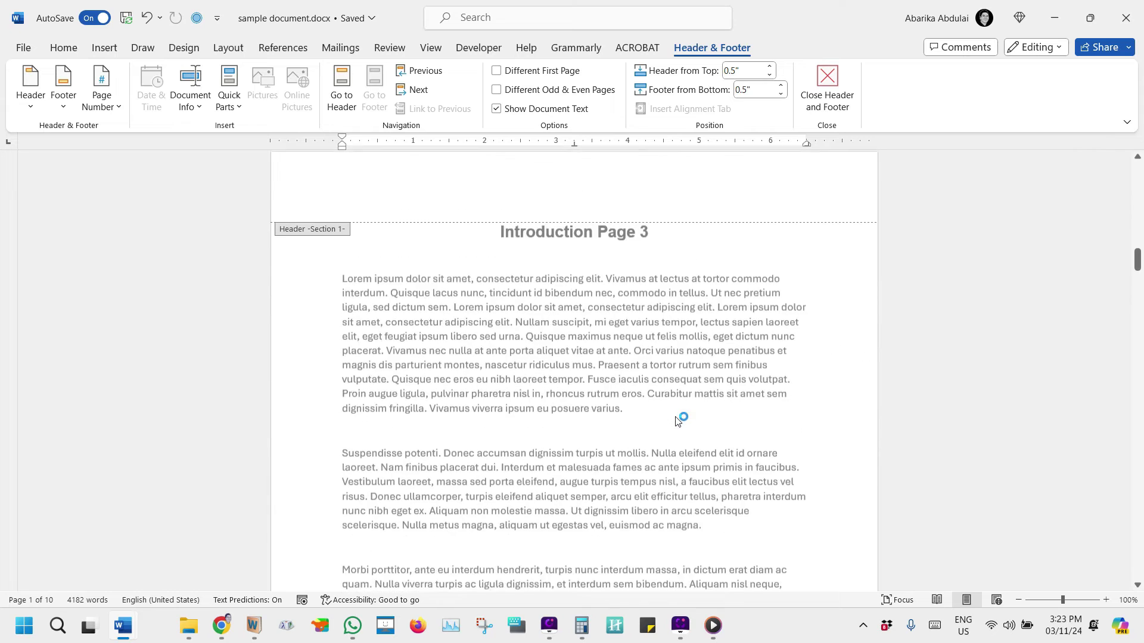
scroll(679, 417, down, 9)
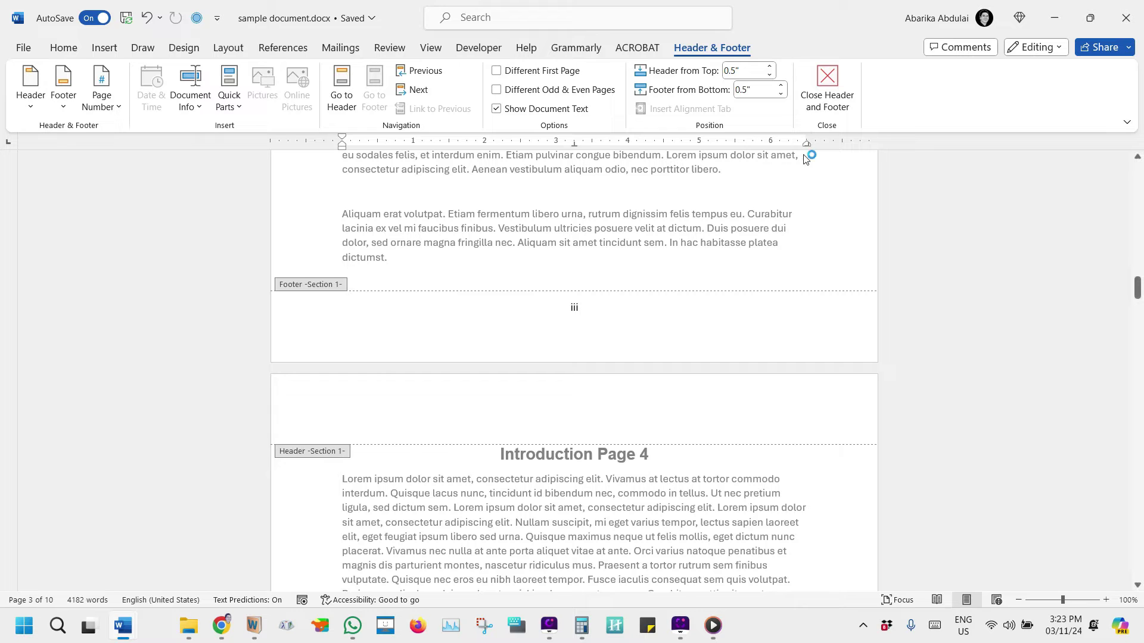
click(828, 100)
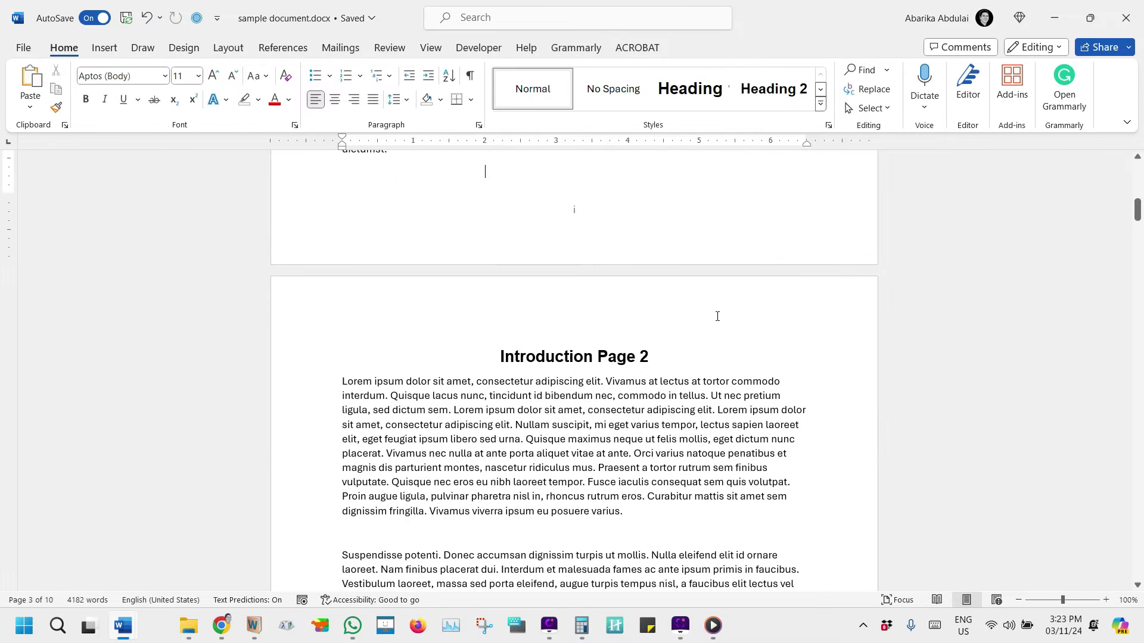
- Check the footer page numbers from Introduction Page 2 through to Main Content Page 1
click(668, 365)
scroll(669, 365, down, 13)
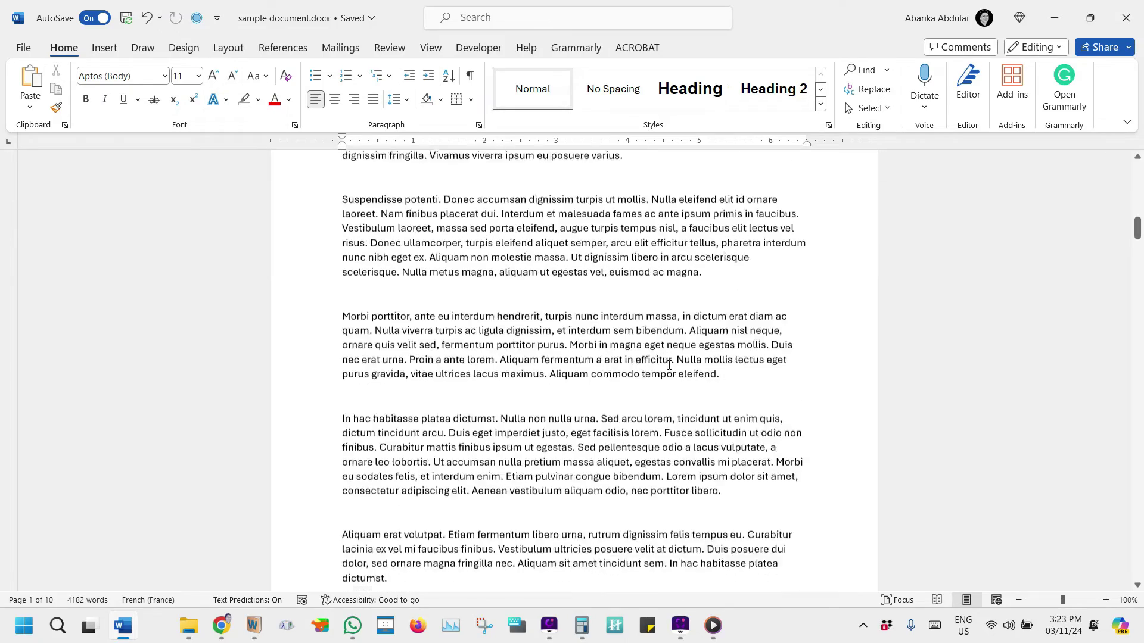
scroll(518, 326, down, 12)
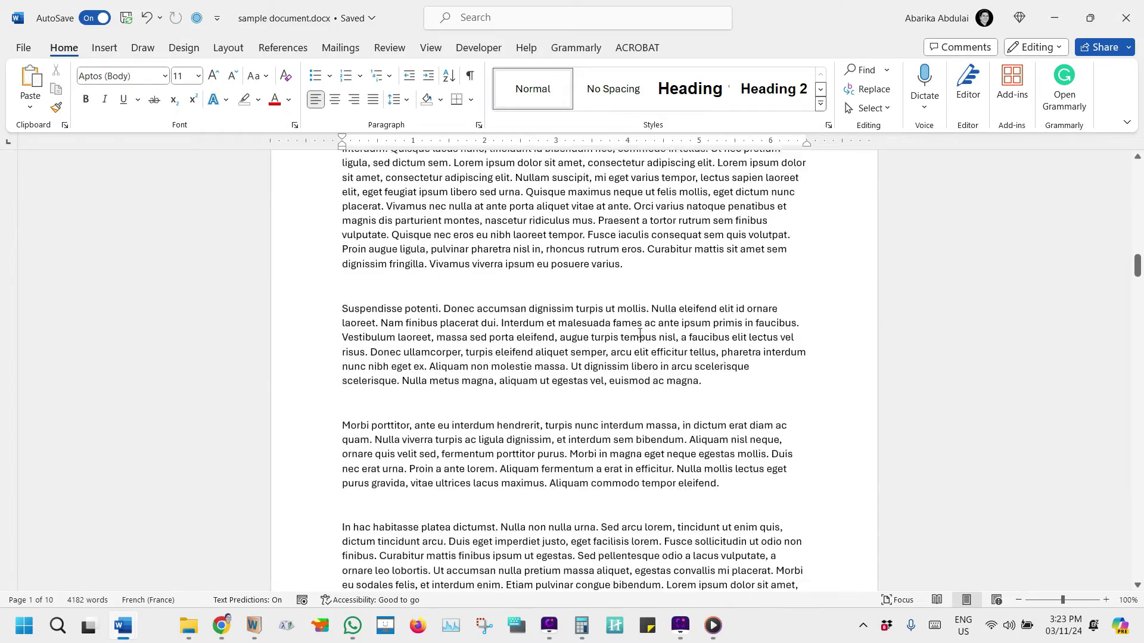
scroll(605, 339, down, 13)
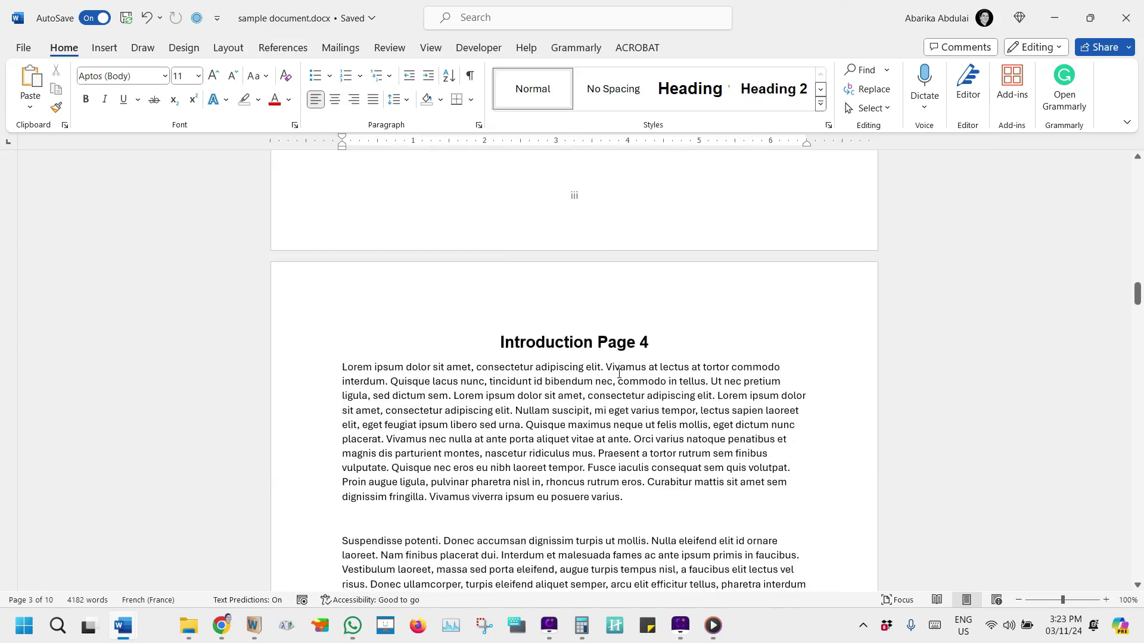
scroll(620, 374, down, 8)
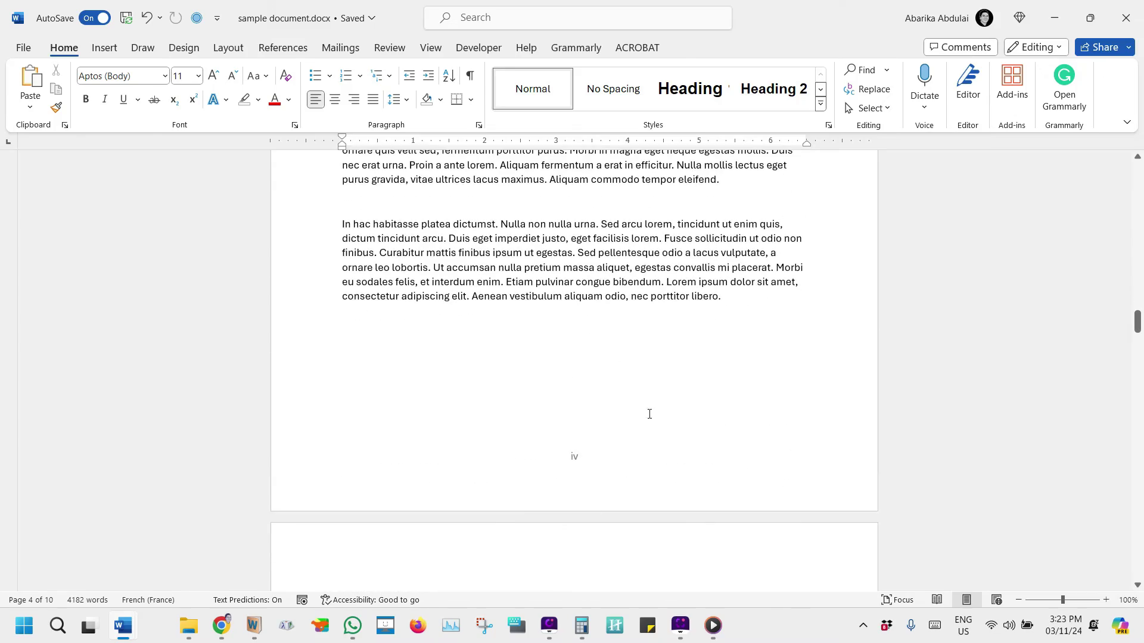
scroll(649, 413, down, 8)
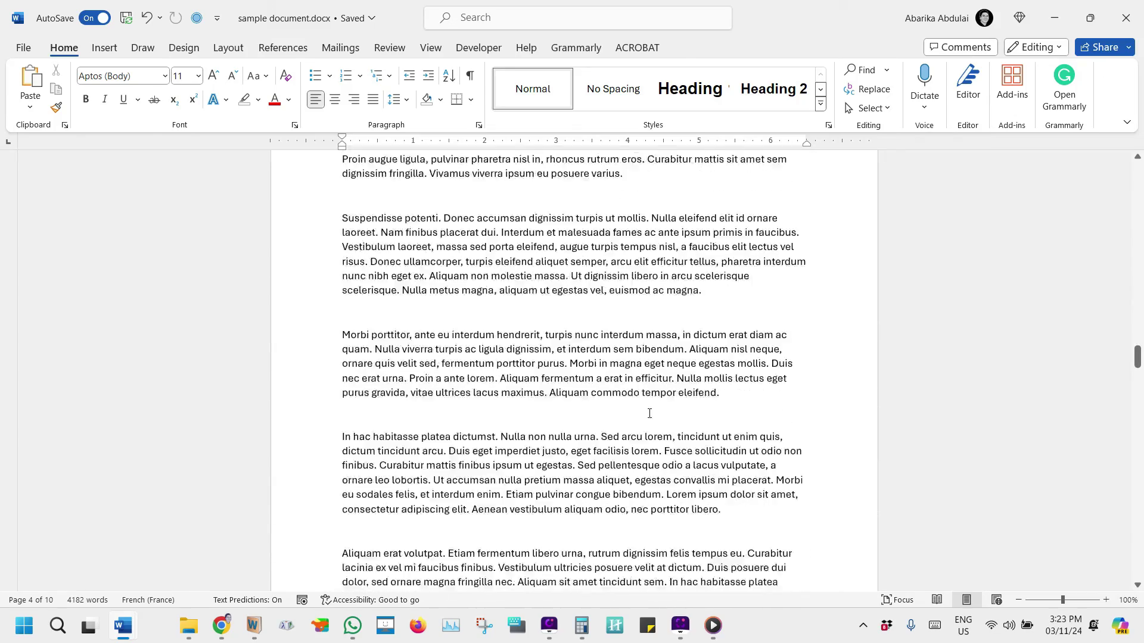
- Delete the two blank lines above the Main Content Page 1 heading
scroll(650, 413, up, 8)
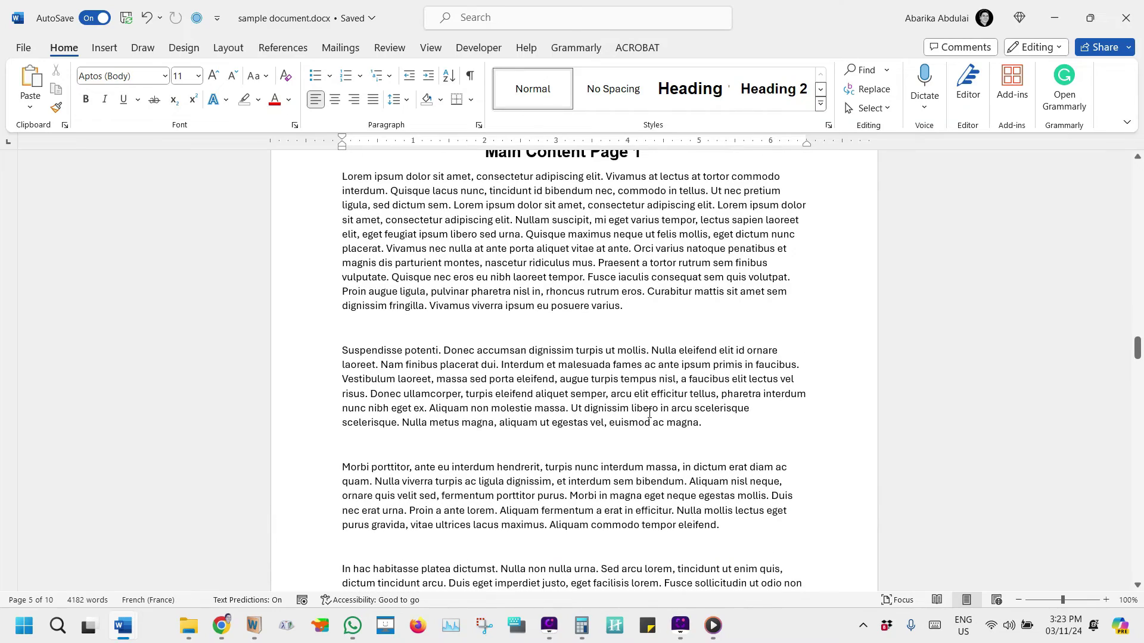
scroll(650, 412, up, 3)
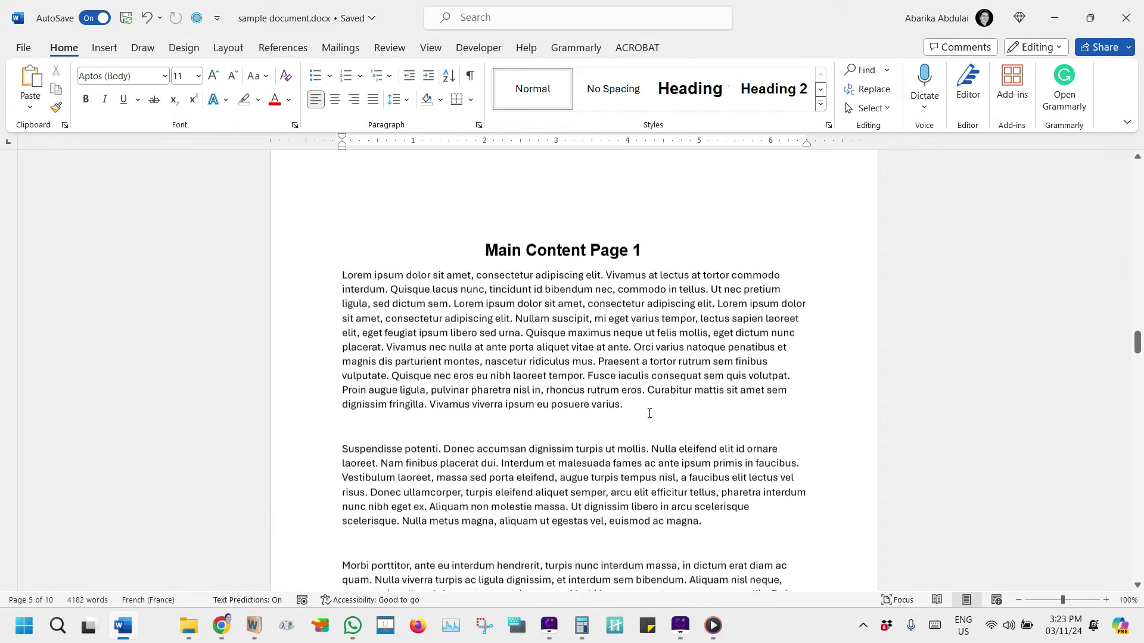
click(608, 238)
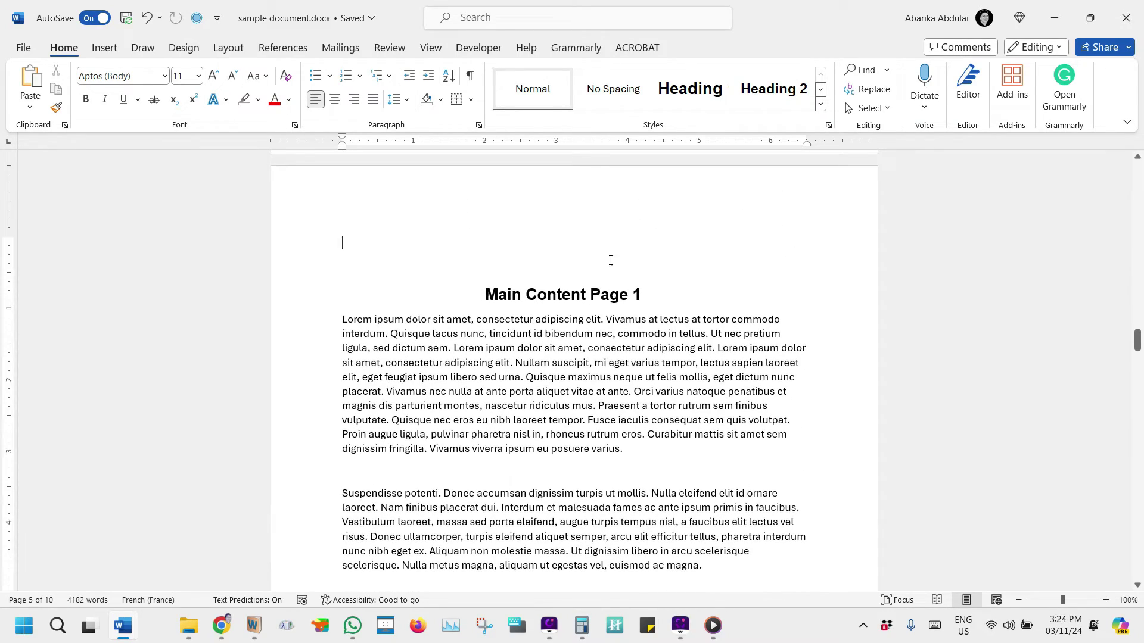
key(Delete)
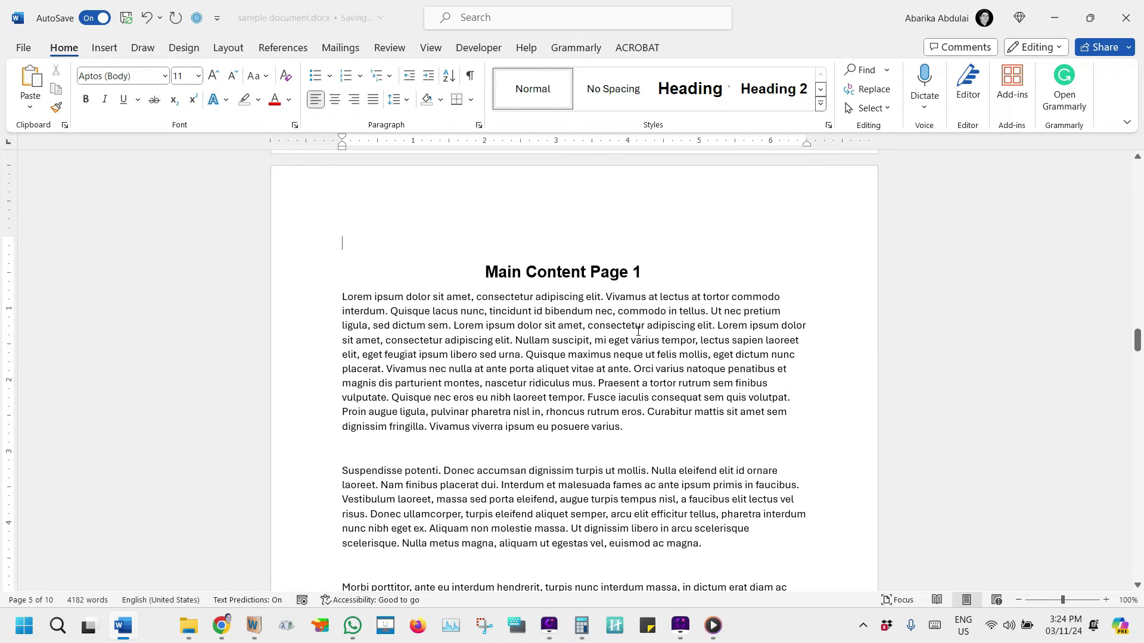
key(Delete)
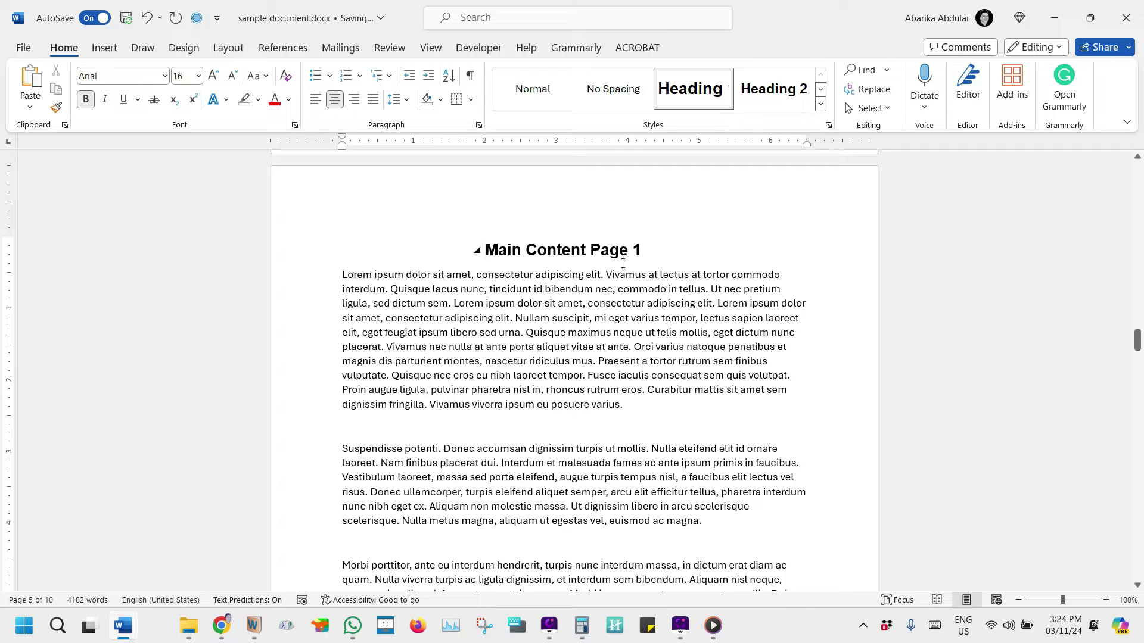
scroll(576, 357, up, 3)
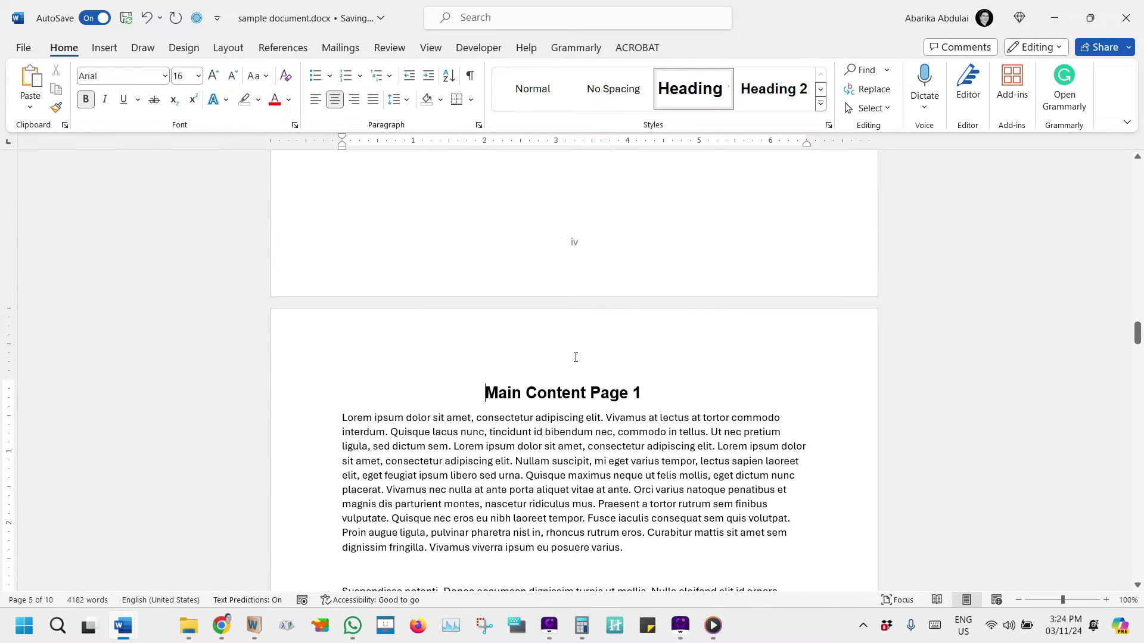
- Set the Section 2 page number format to 1, 2, 3, starting at 1, from the Main Content Page 1 footer, and leave footer editing
click(611, 427)
scroll(688, 420, down, 10)
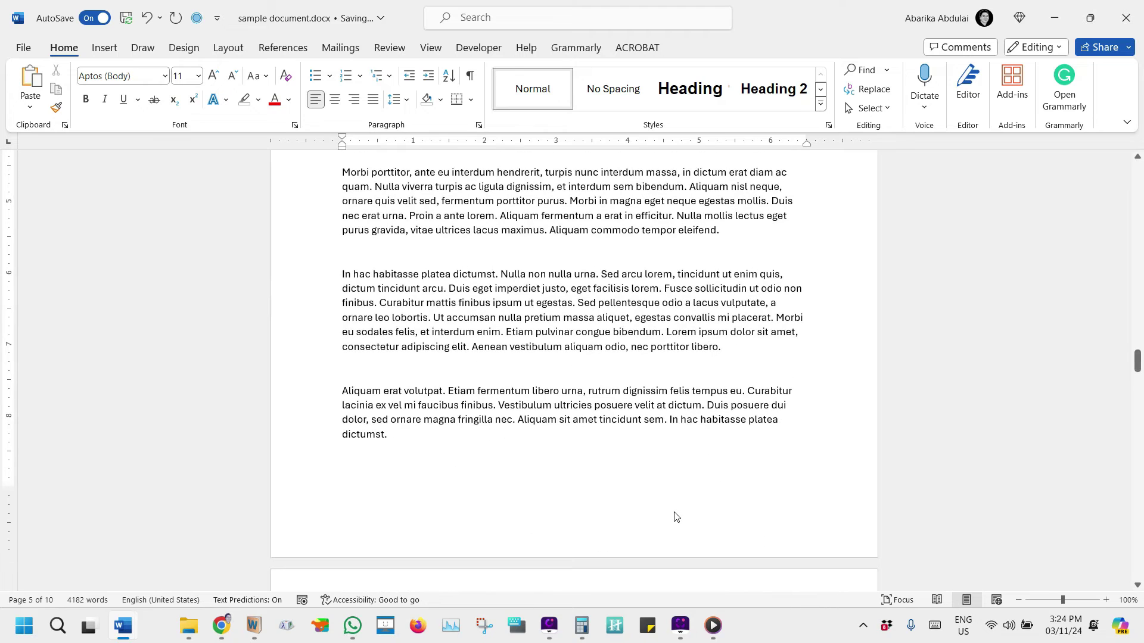
double_click(675, 514)
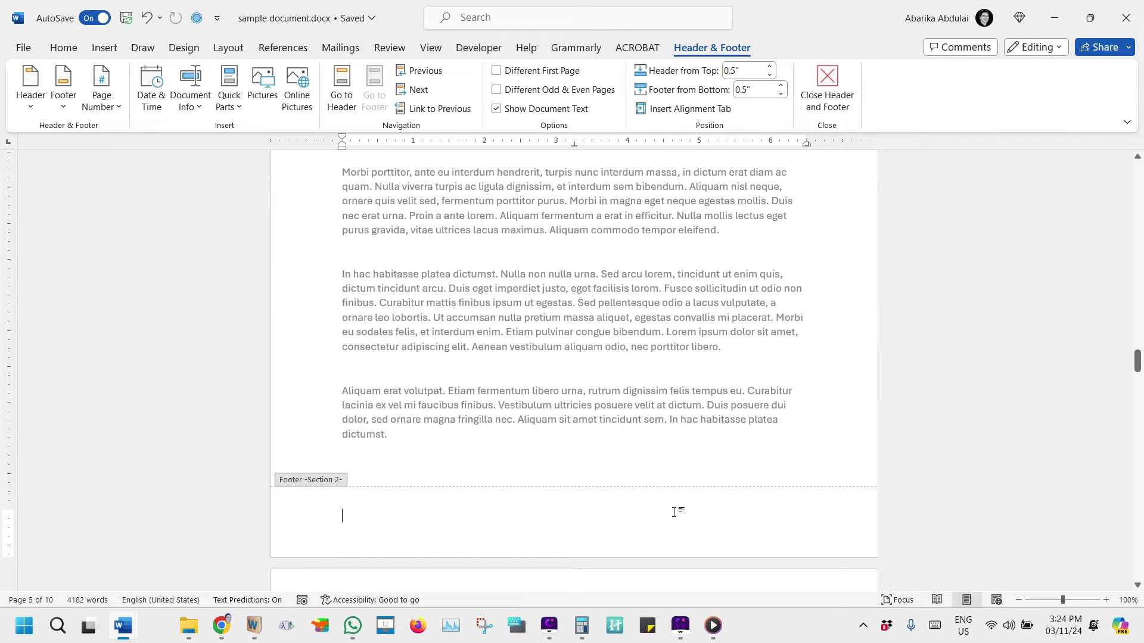
scroll(674, 512, down, 3)
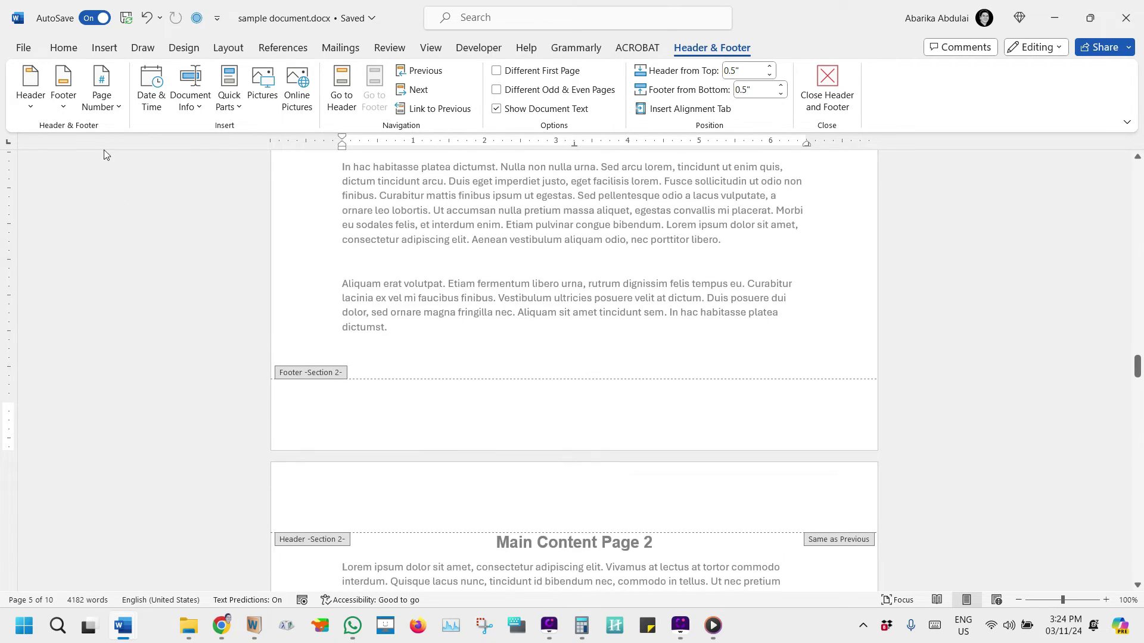
click(103, 107)
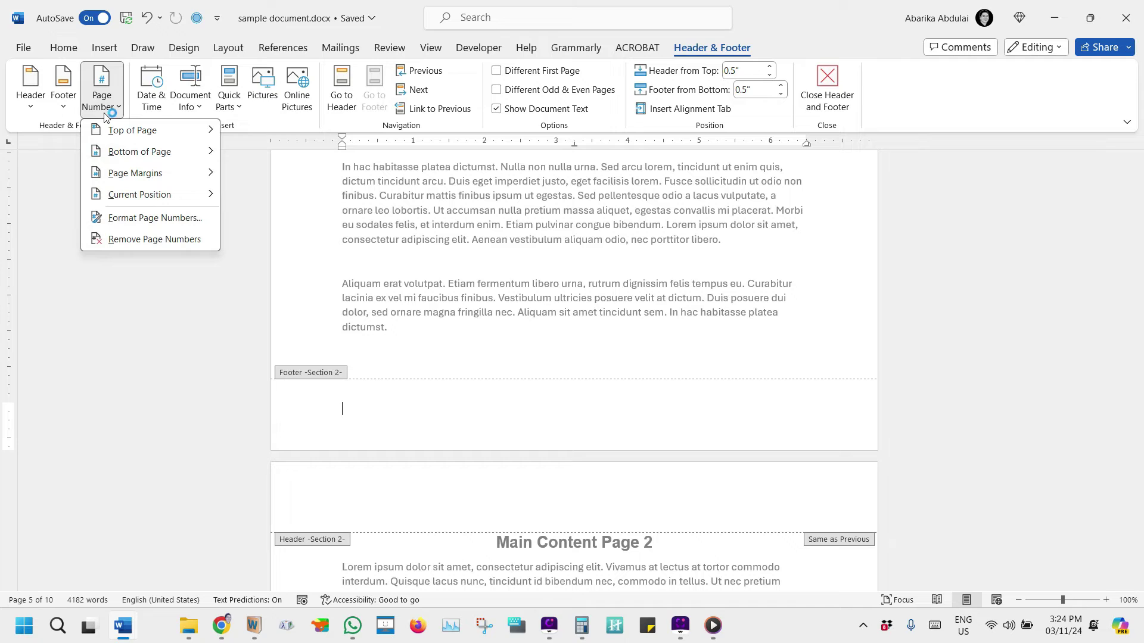
click(131, 219)
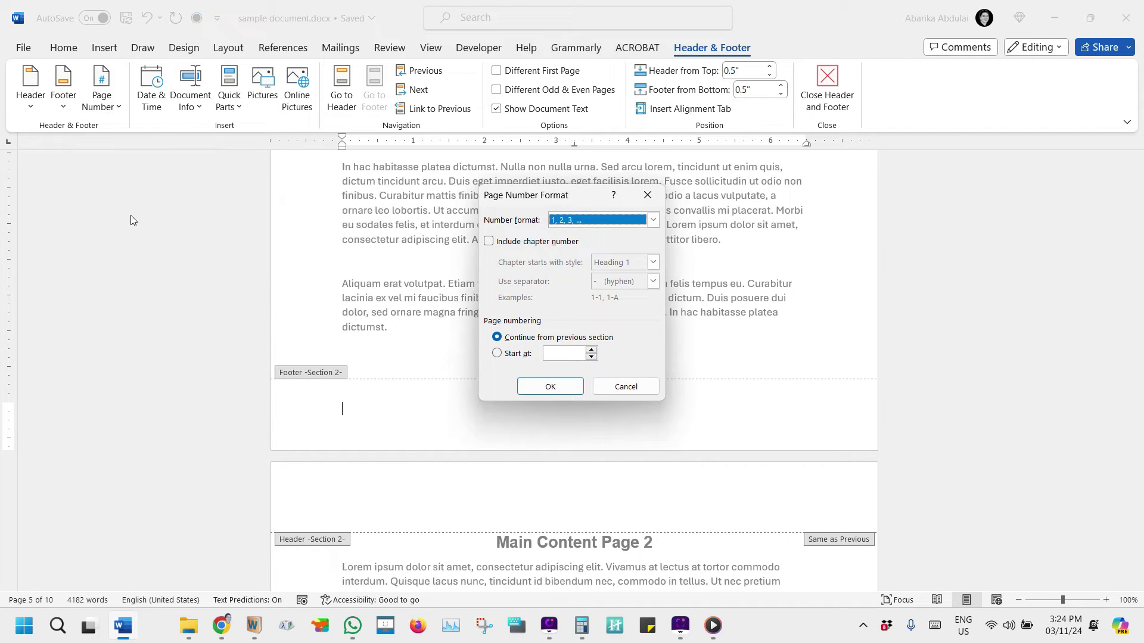
click(654, 221)
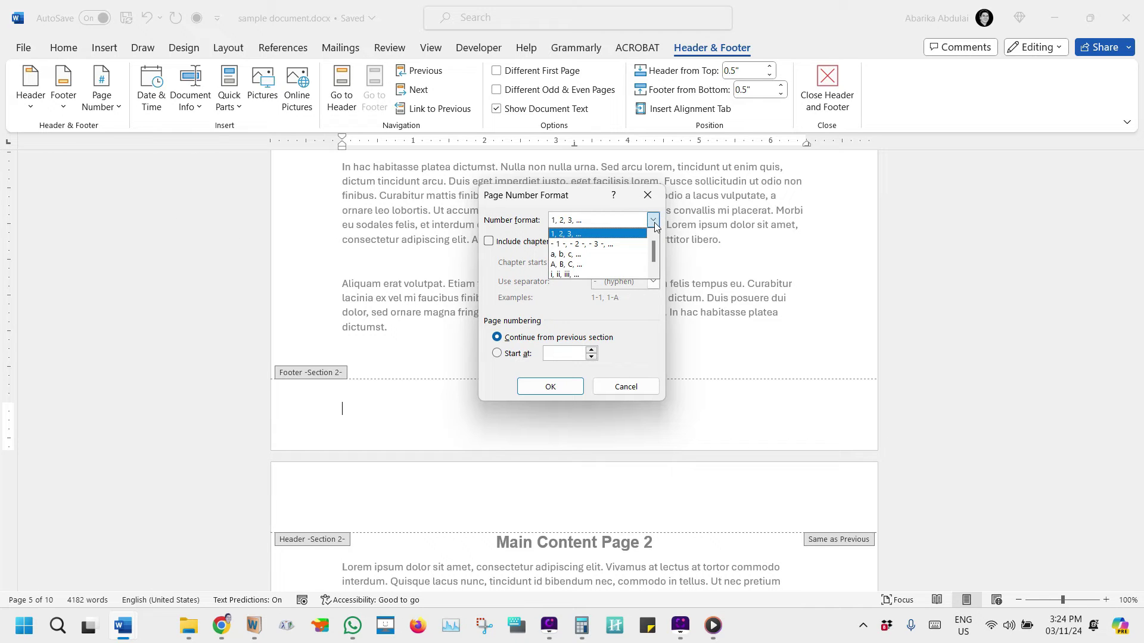
click(565, 236)
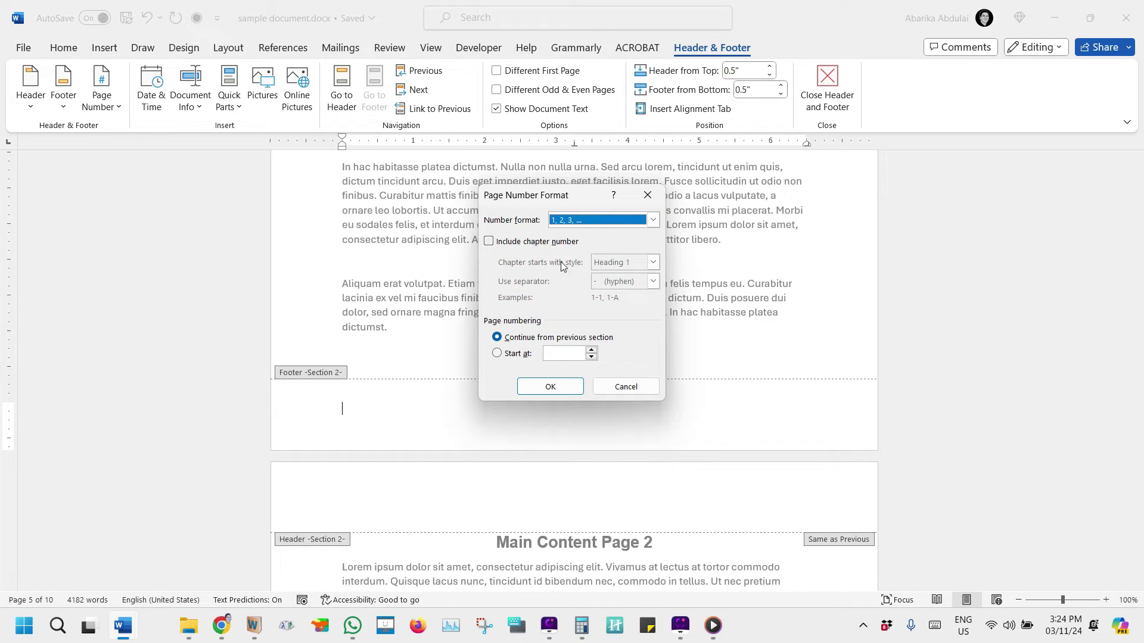
click(518, 354)
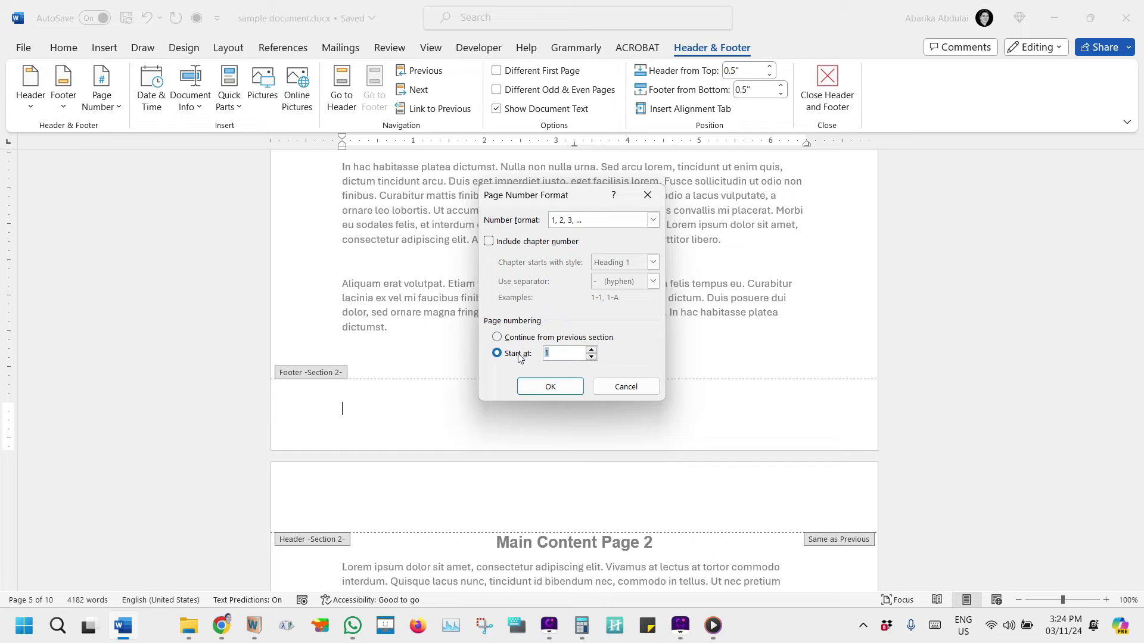
click(561, 387)
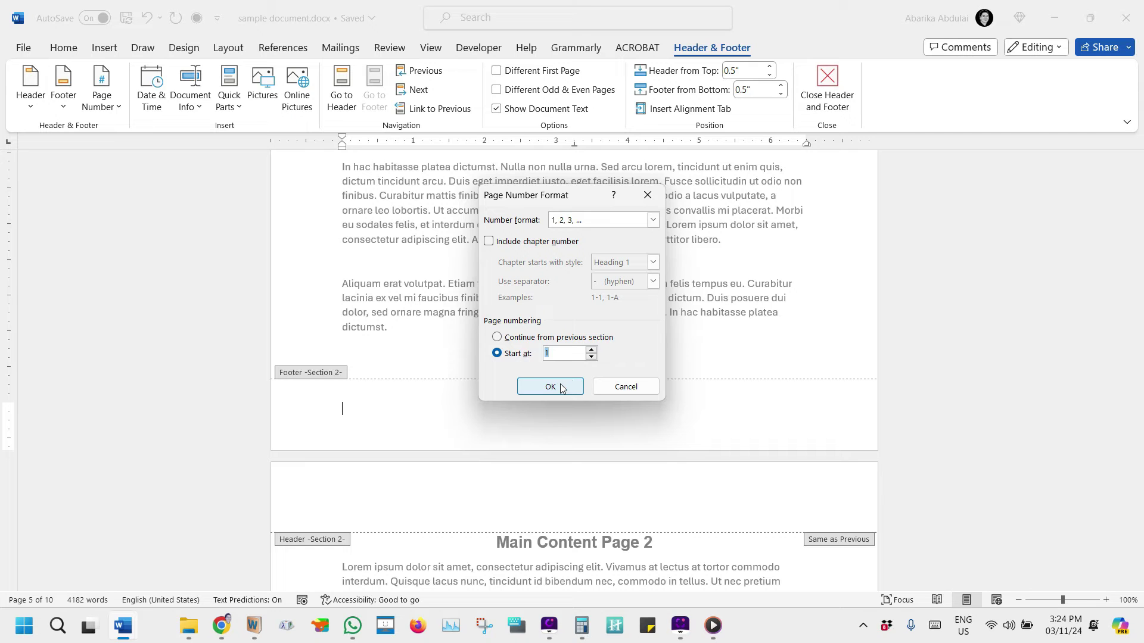
click(561, 388)
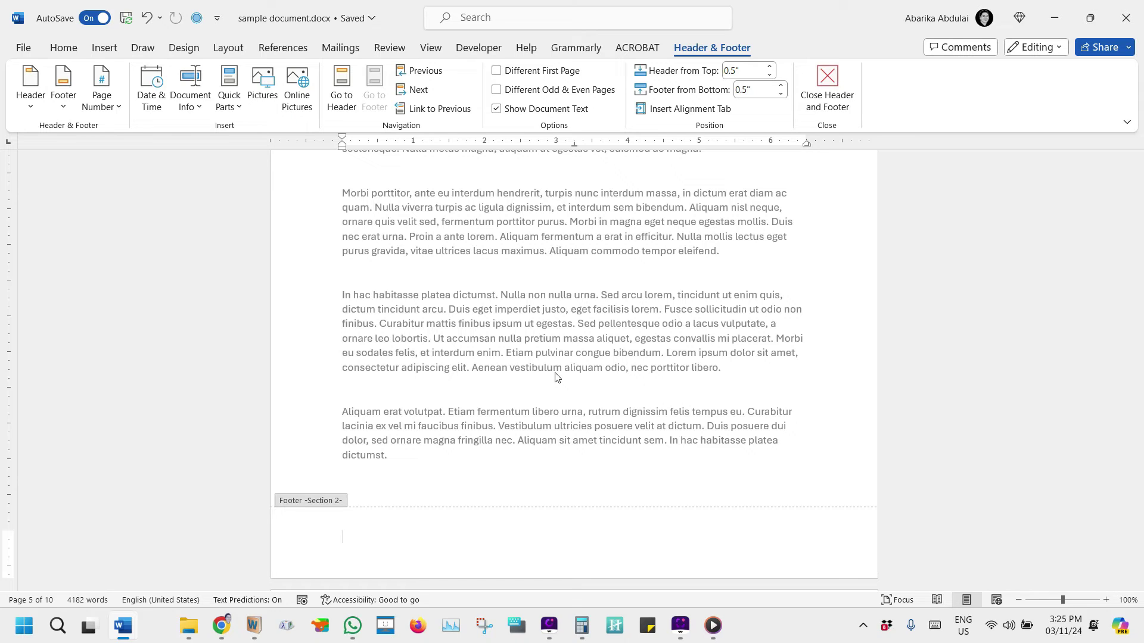
double_click(556, 376)
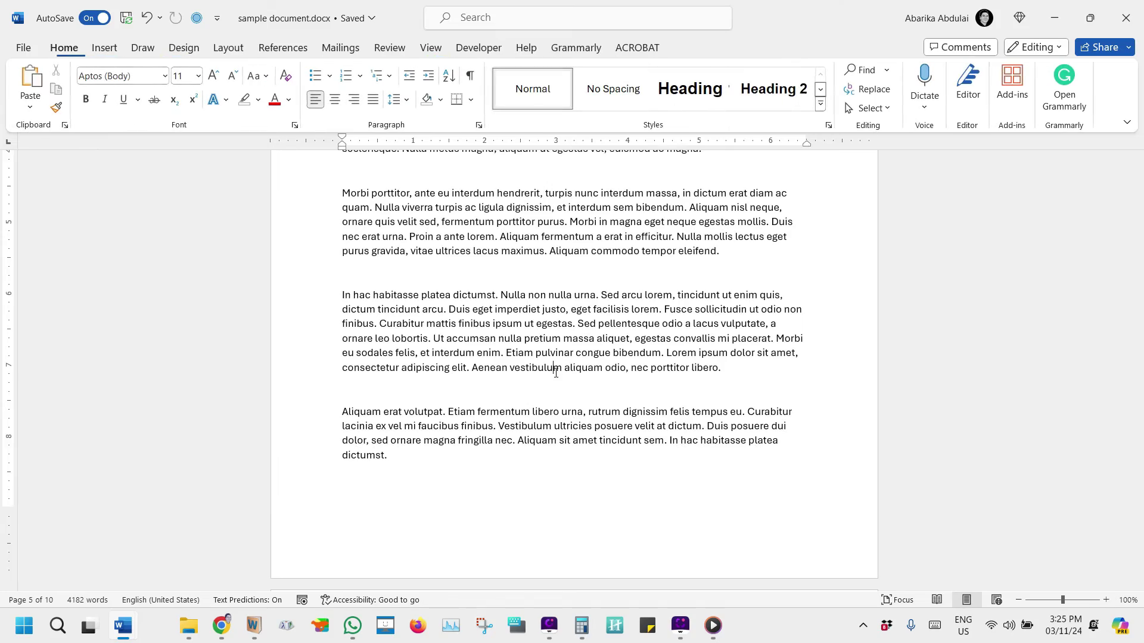
scroll(557, 374, up, 5)
scroll(557, 374, up, 4)
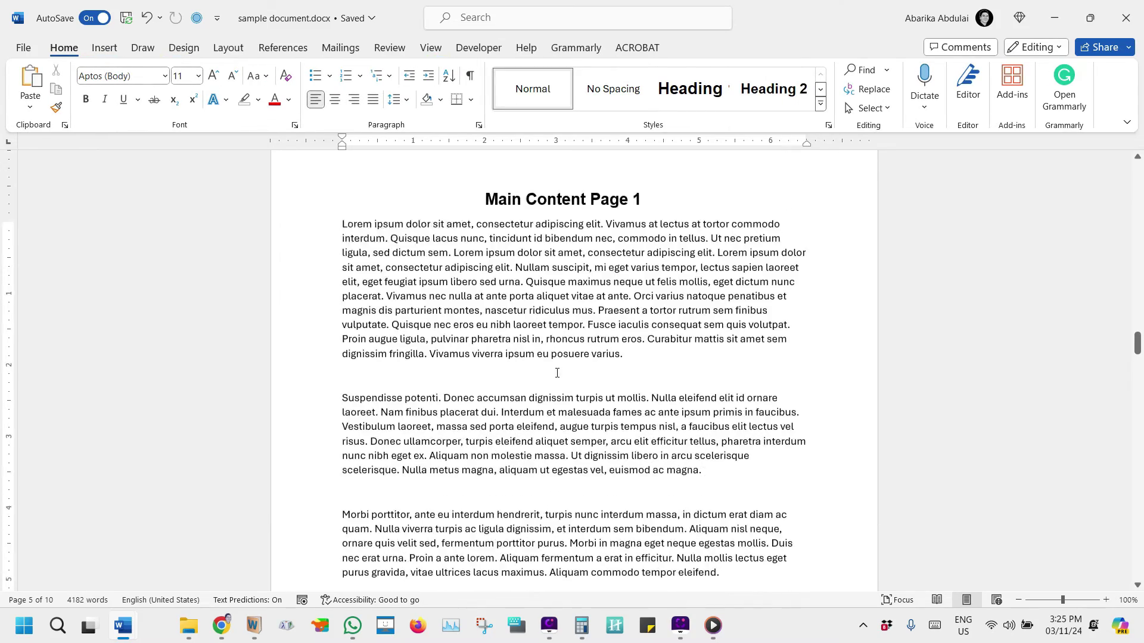
scroll(549, 390, down, 1)
scroll(549, 390, down, 2)
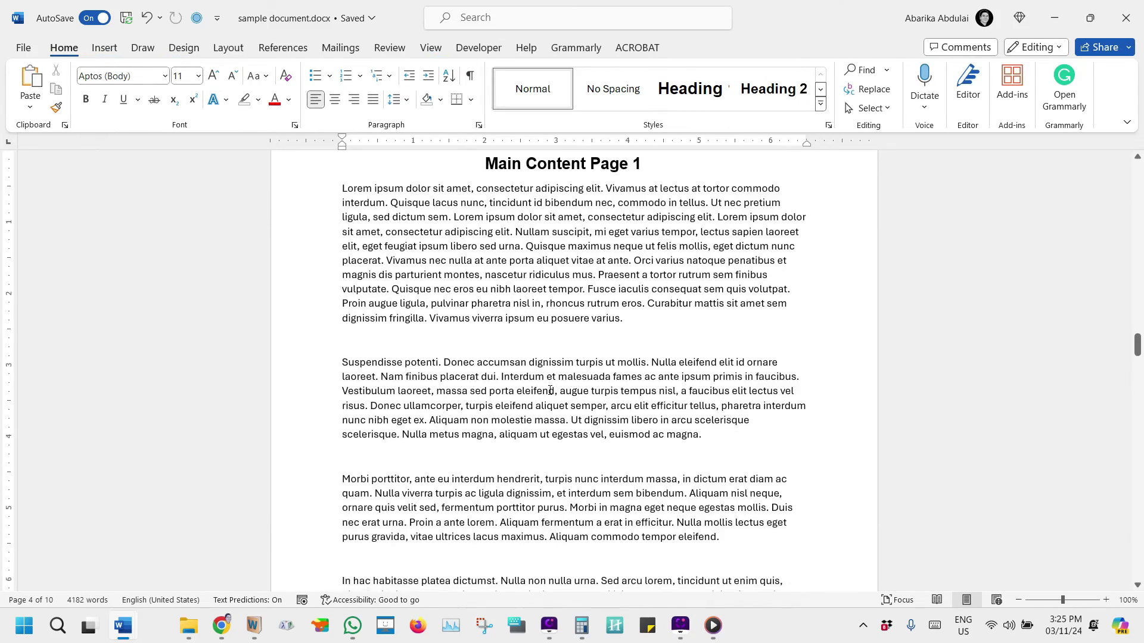
- Insert the centred Plain Number 2 page number at the bottom of the Section 2 pages and close footer editing
scroll(550, 390, up, 6)
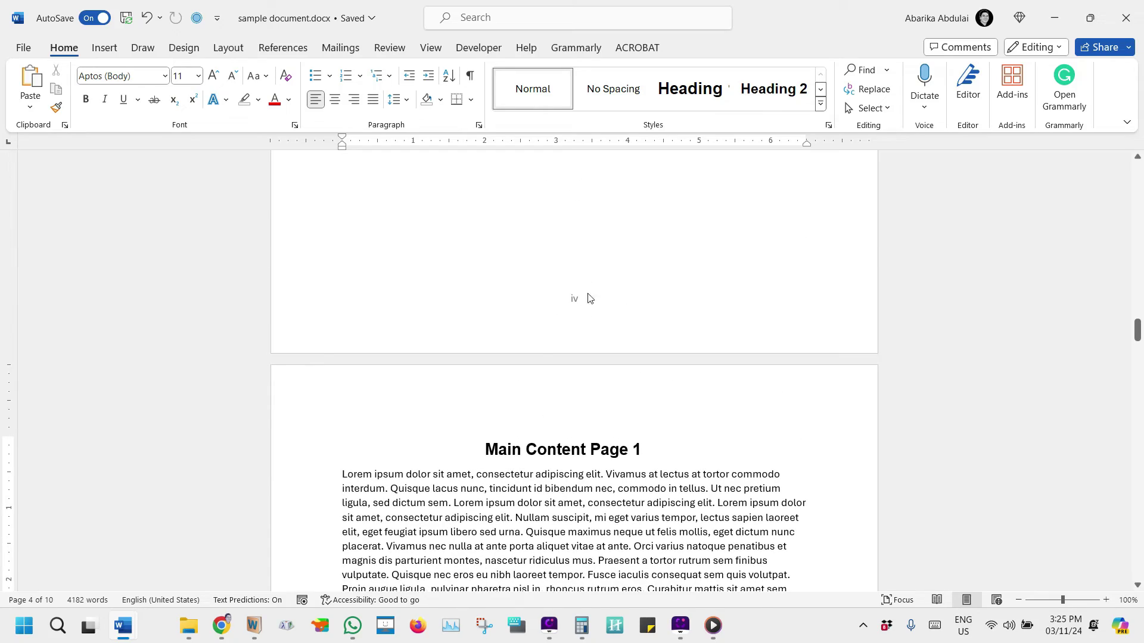
scroll(625, 440, down, 12)
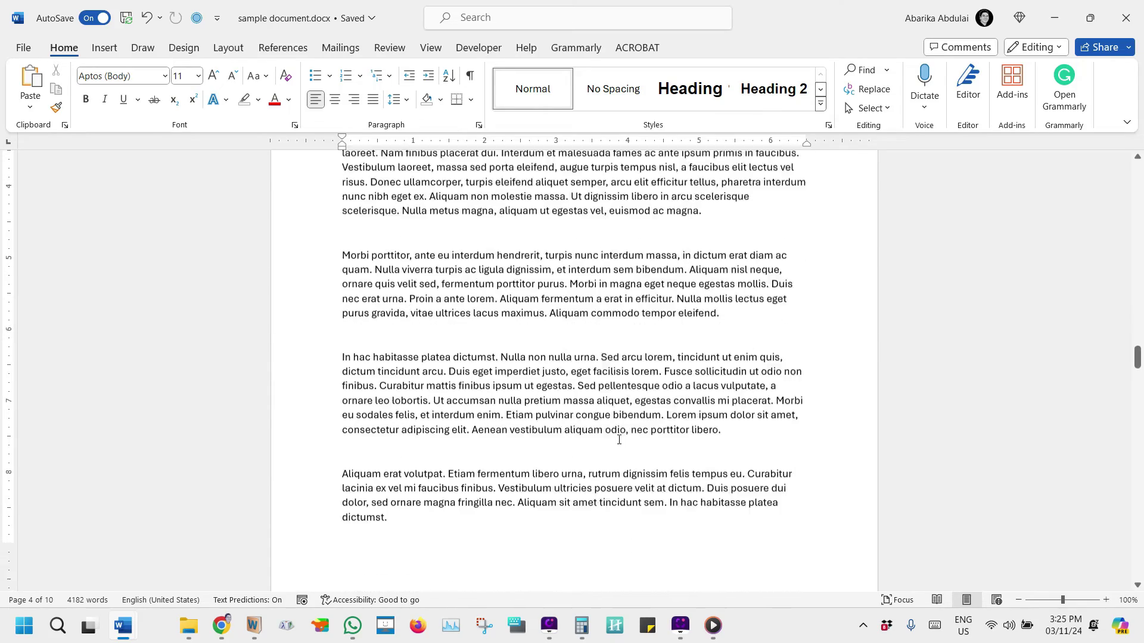
scroll(619, 440, down, 1)
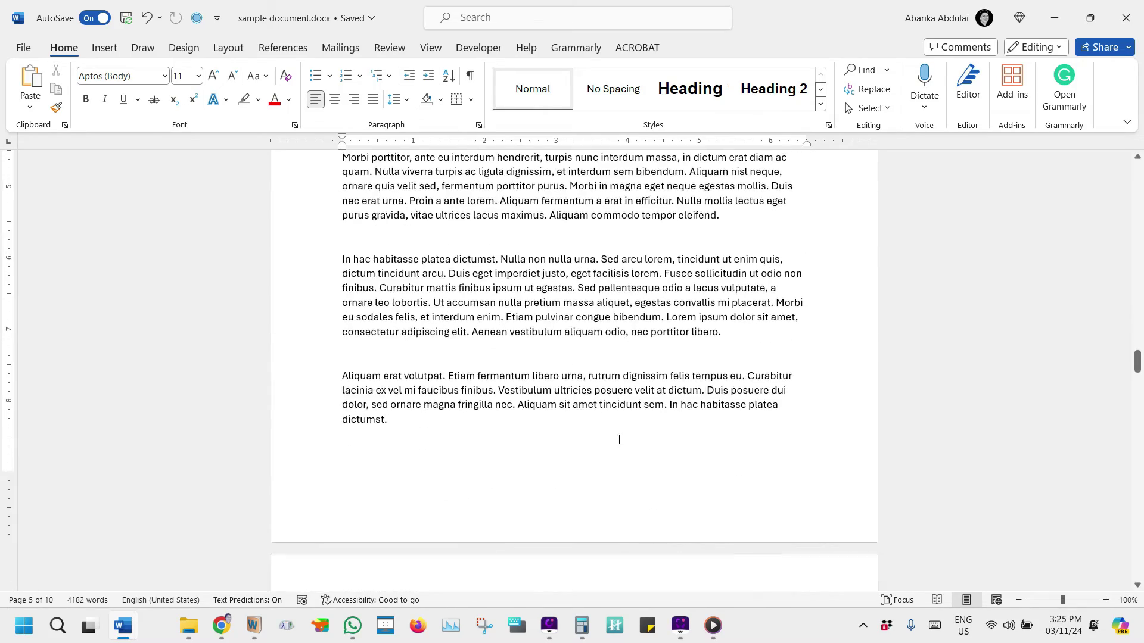
double_click(470, 510)
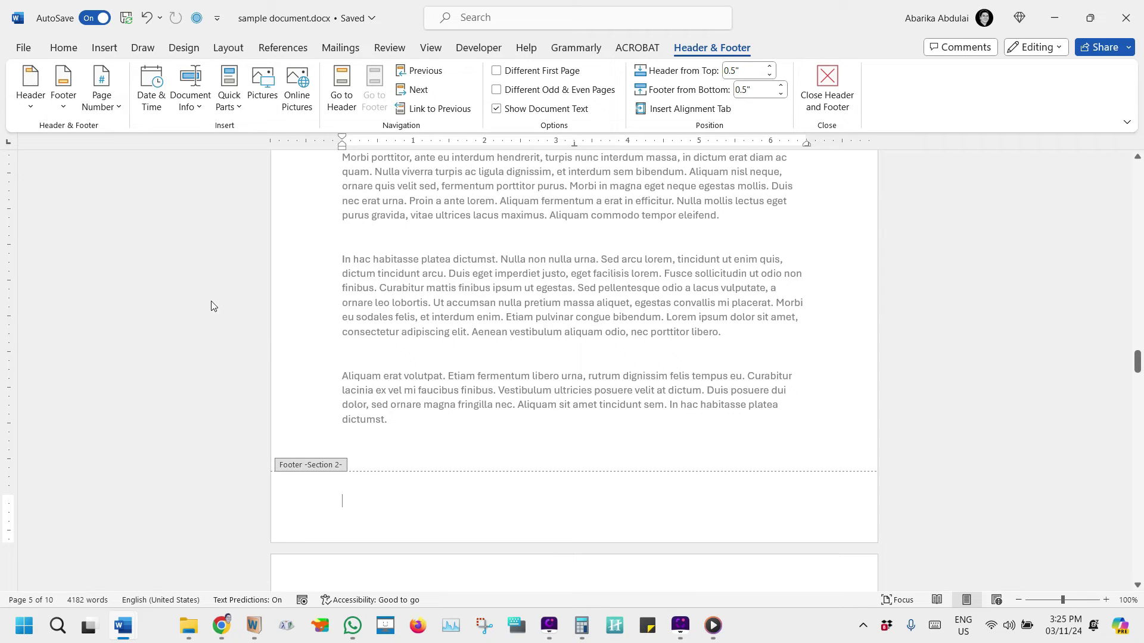
click(111, 104)
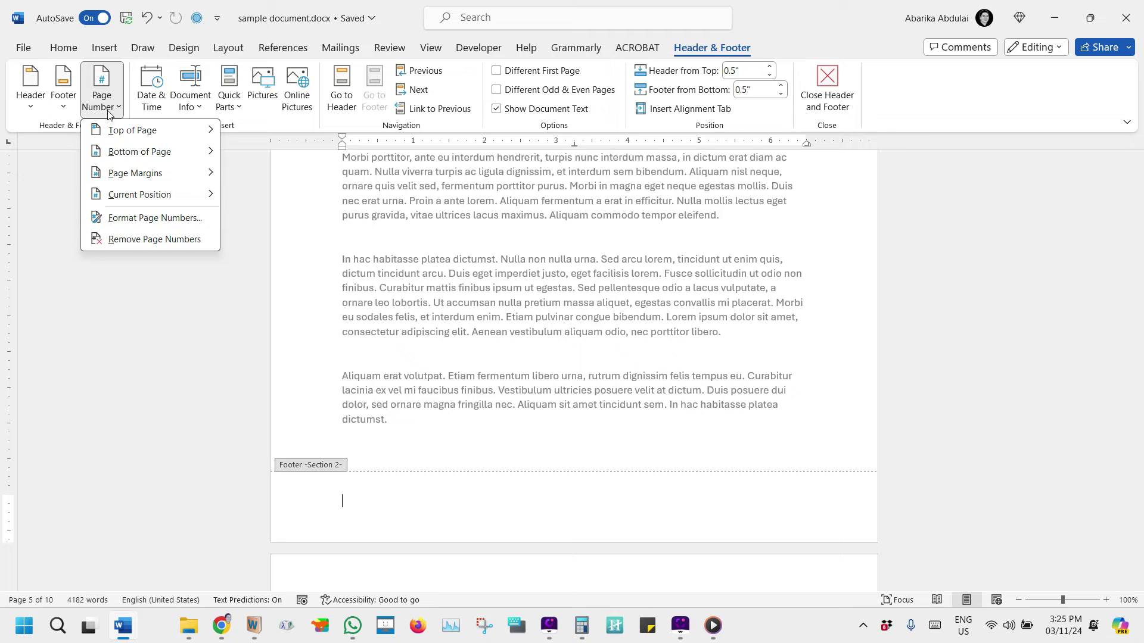
mouse_move(124, 127)
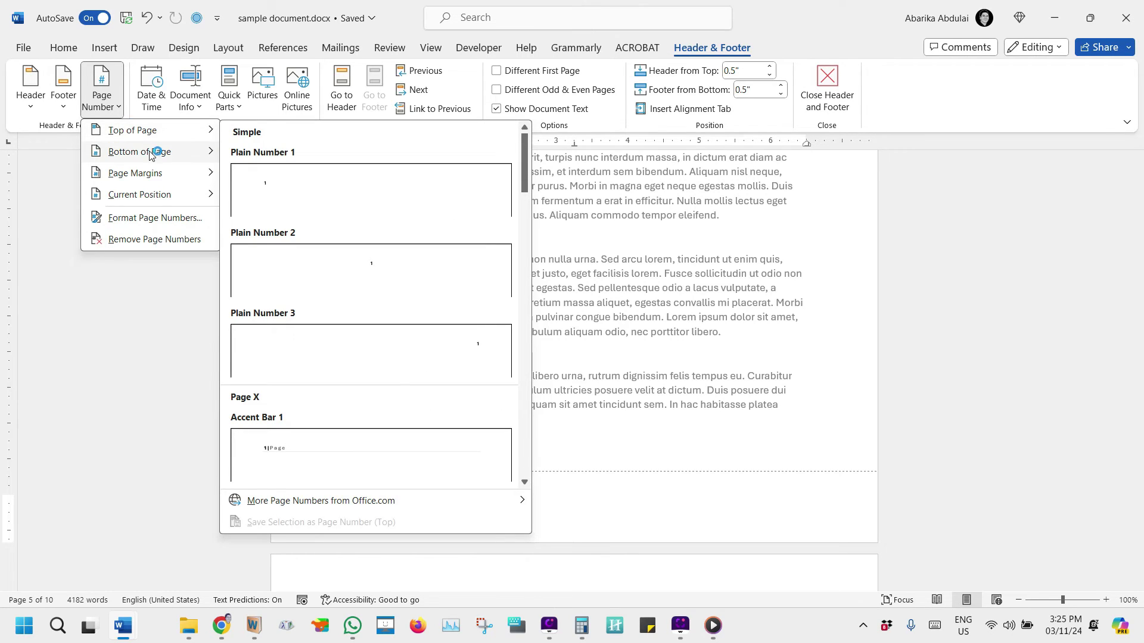
mouse_move(153, 153)
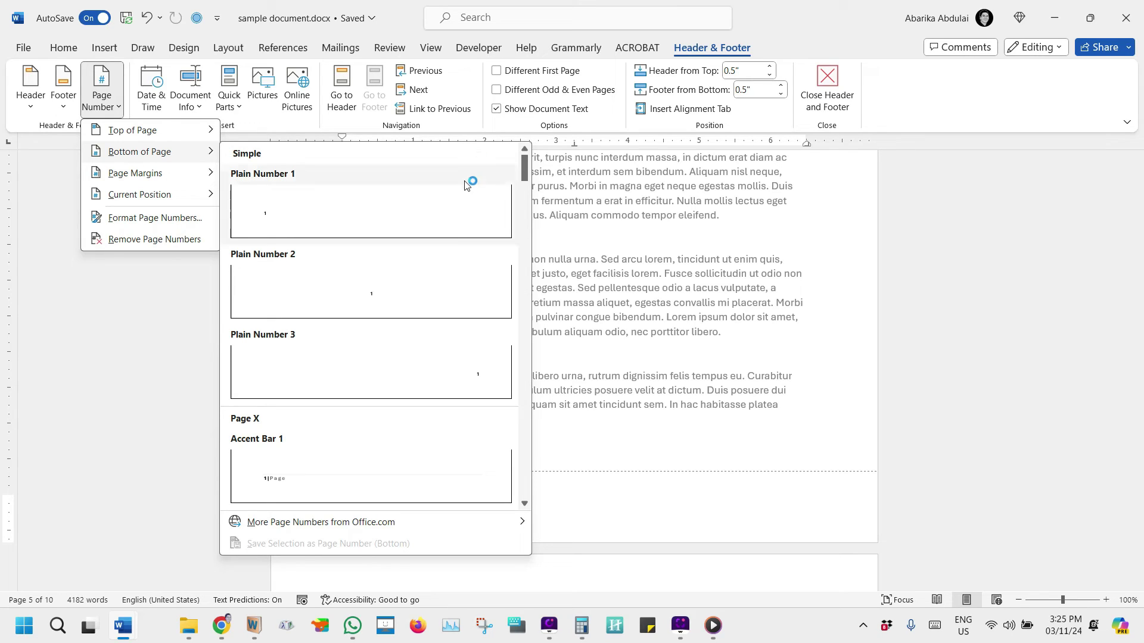
click(424, 295)
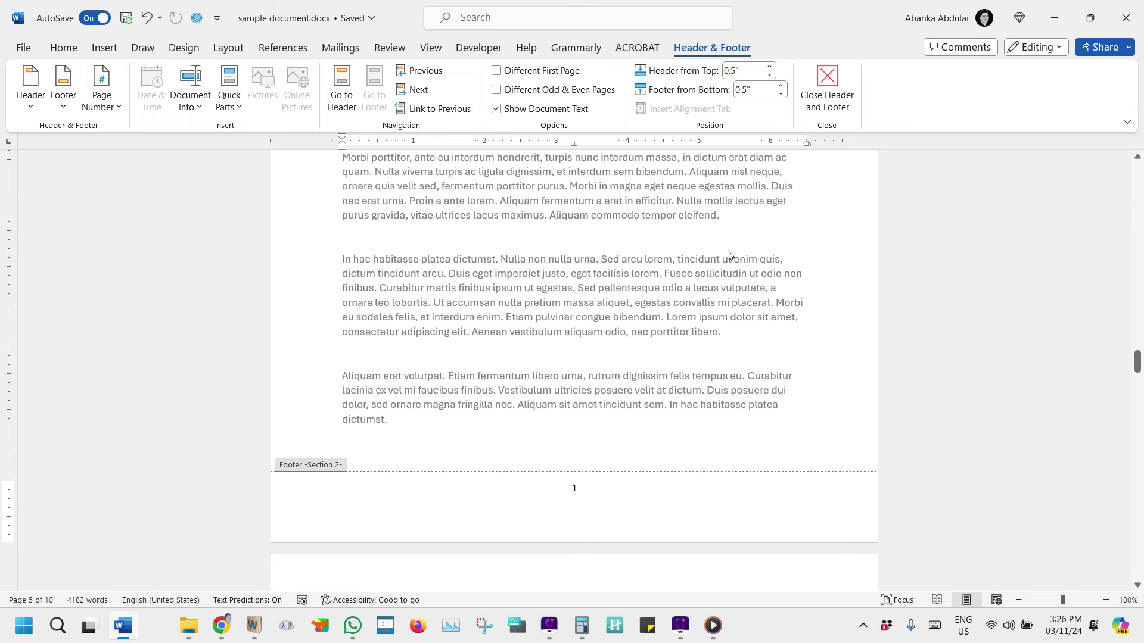
click(828, 93)
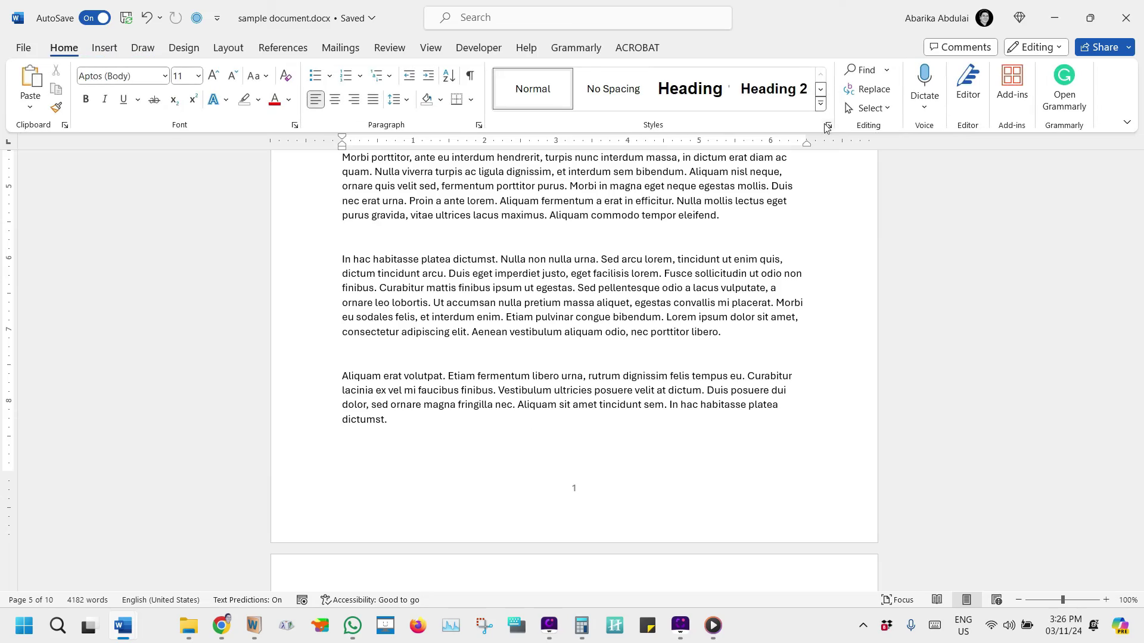
scroll(671, 337, up, 10)
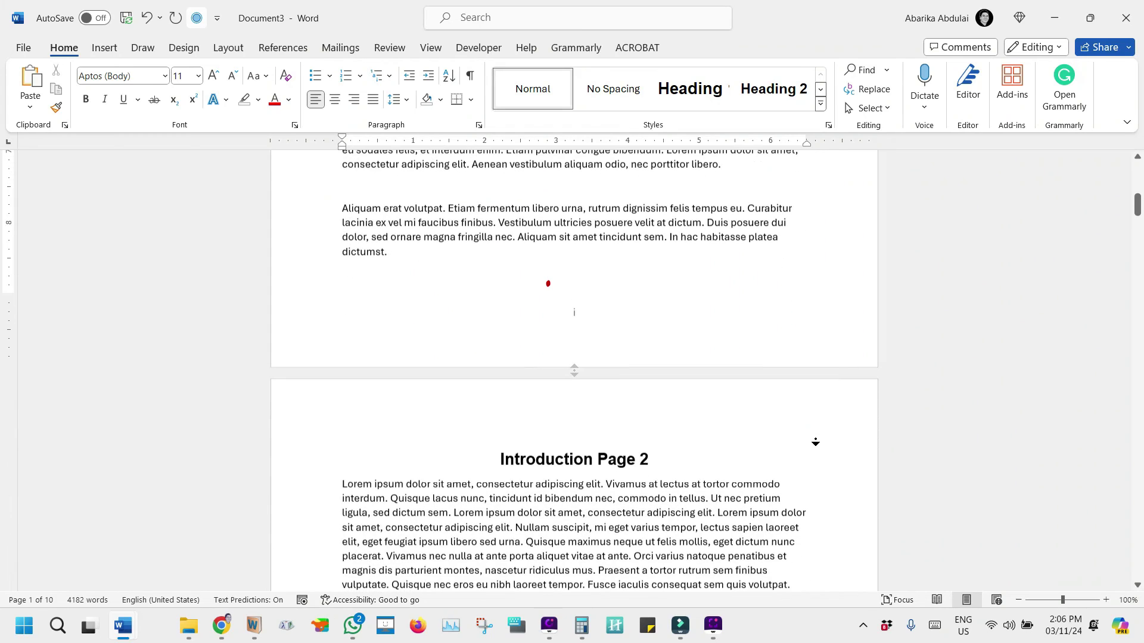
click(574, 313)
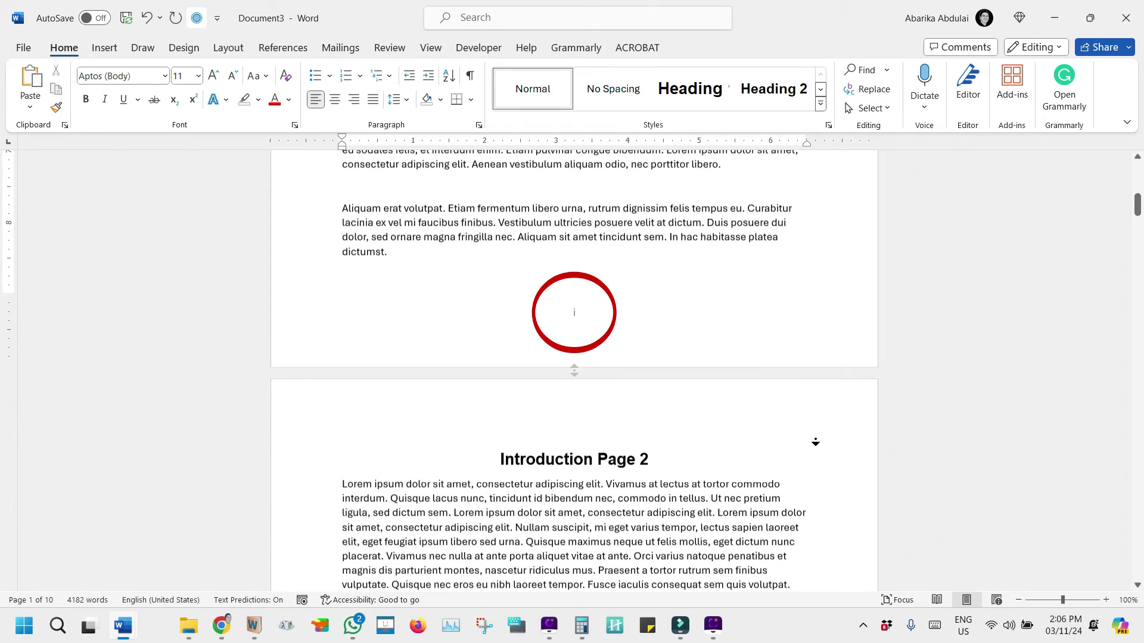